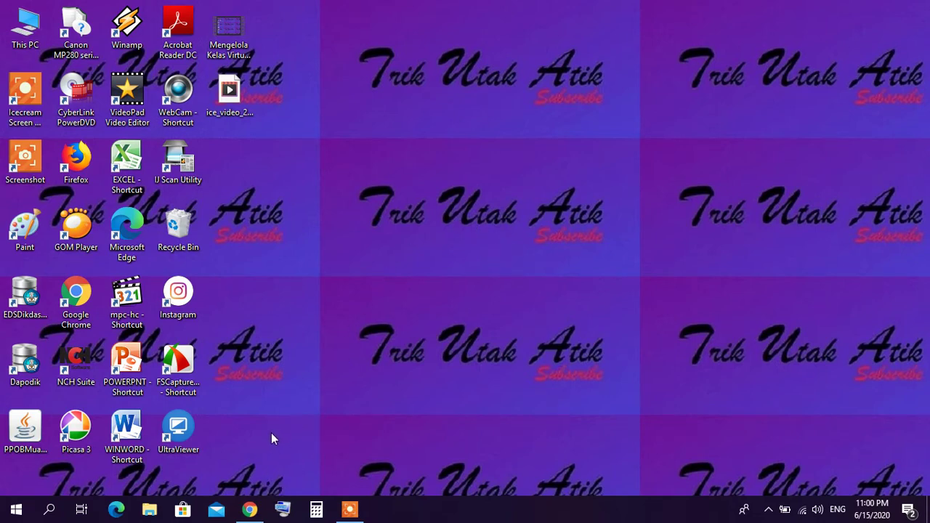
# - Switch to Google Chrome and sign in to Gmail with the listed account, entering the account password
pyautogui.click(249, 510)
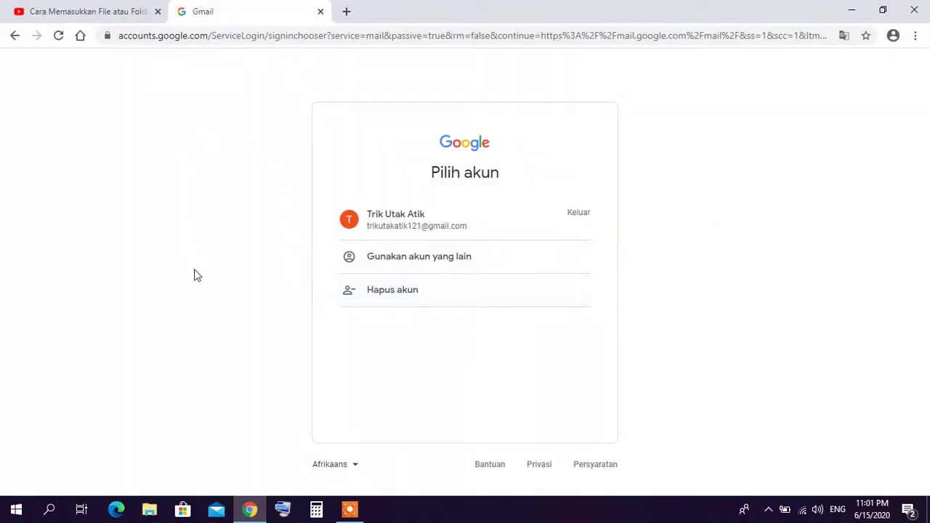
pyautogui.click(412, 230)
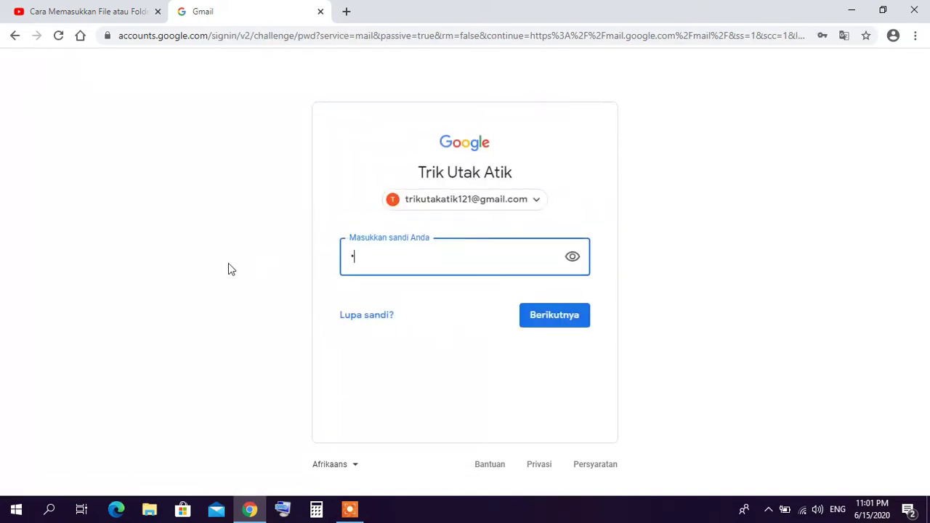
pyautogui.write('***************')
pyautogui.press('Return')
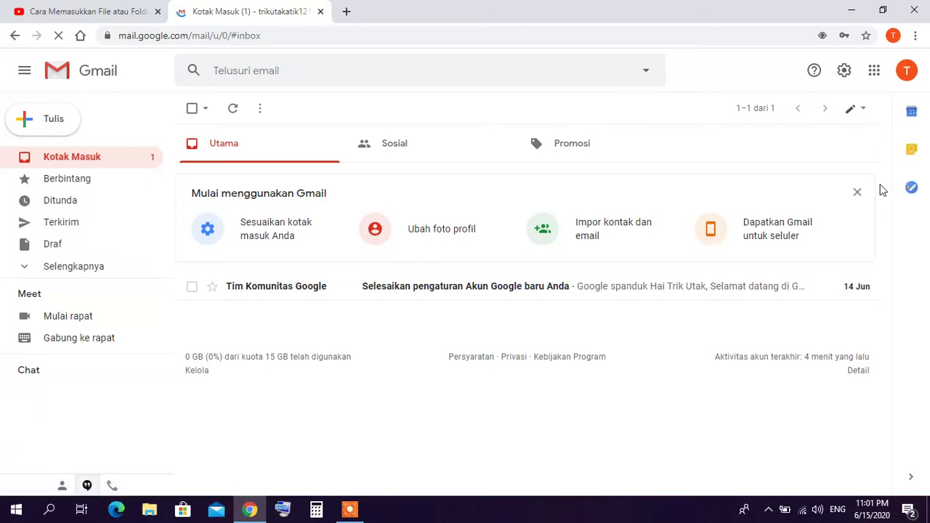
# - Open Google Drive from Gmail, create a new blank Google Formulir there and dismiss its introductory tip
pyautogui.click(874, 75)
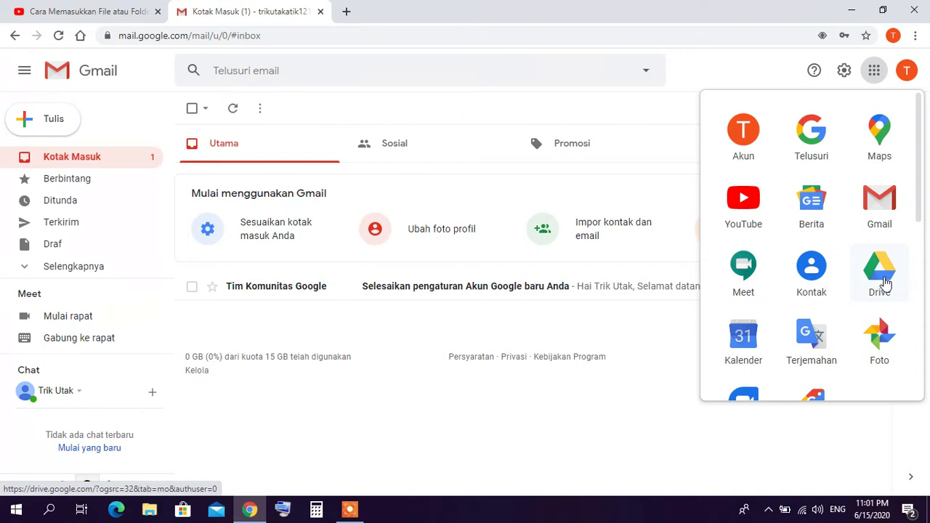
pyautogui.click(884, 281)
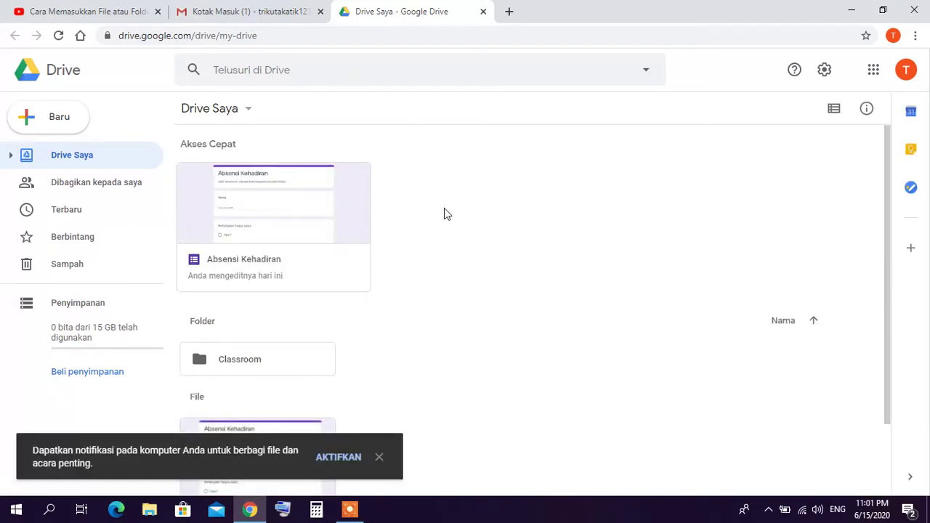
pyautogui.click(53, 123)
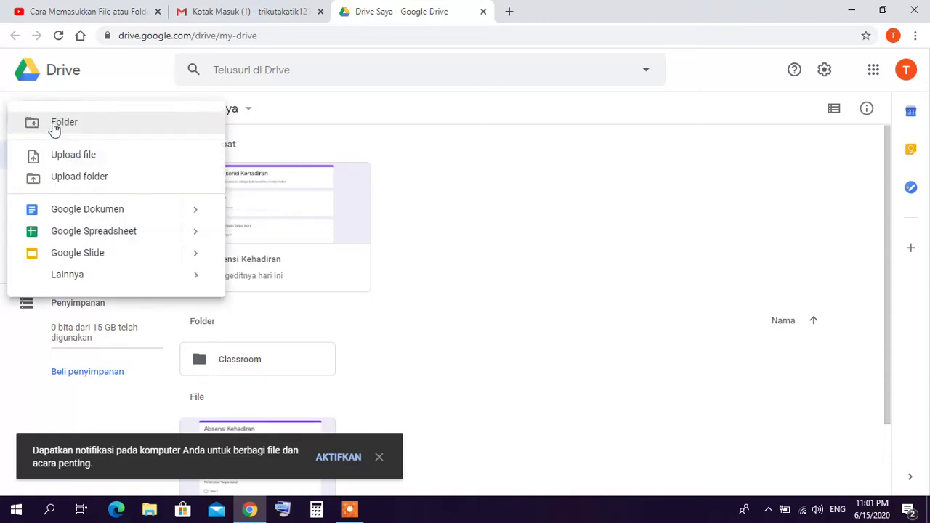
pyautogui.moveTo(73, 280)
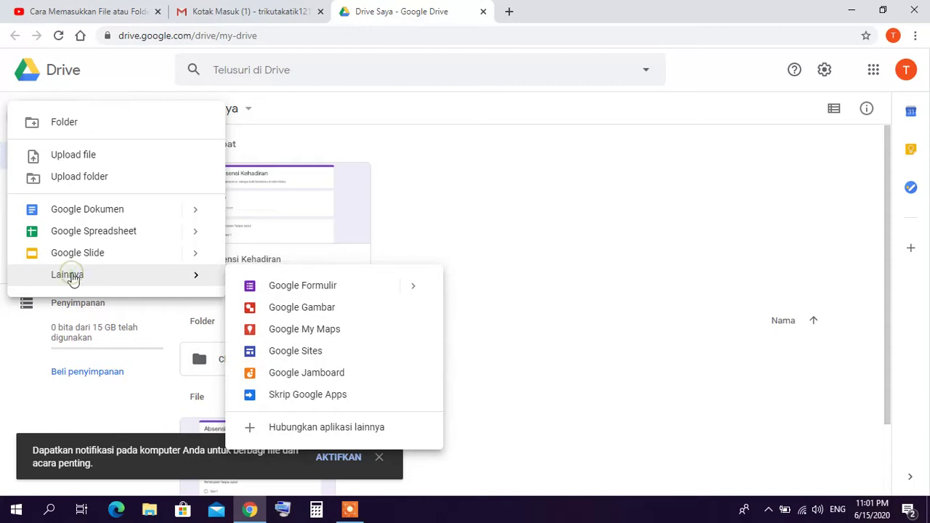
pyautogui.click(335, 291)
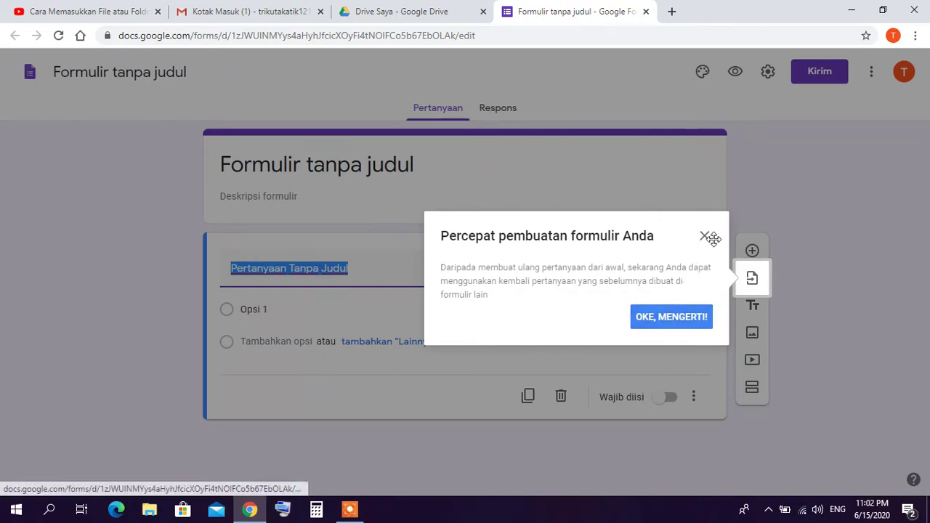
pyautogui.click(671, 320)
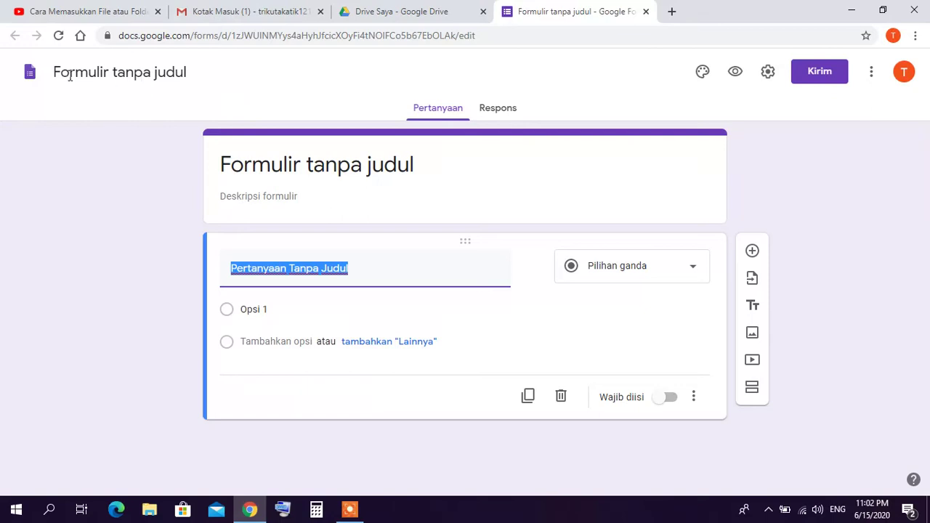
# - Rename the untitled form "Absensi Kehadiran Siswa" and apply the same text as its heading
pyautogui.click(159, 79)
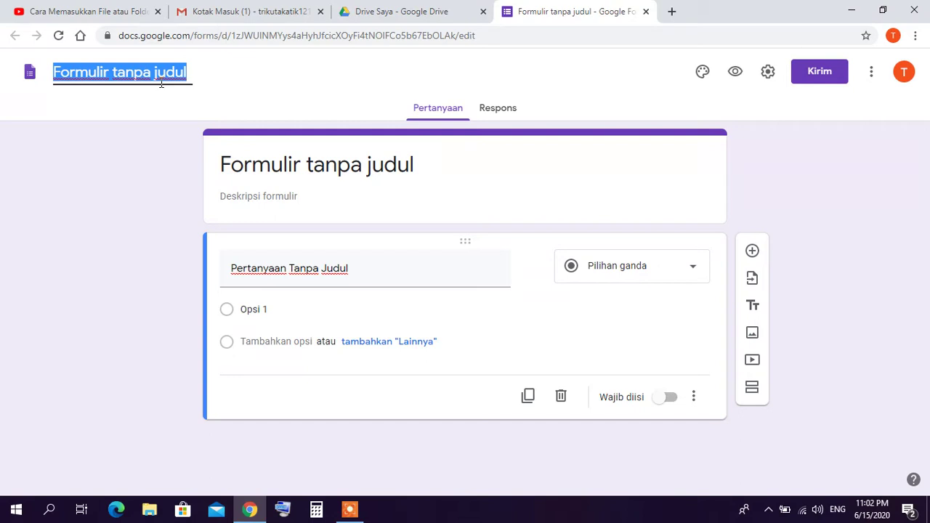
pyautogui.write('A')
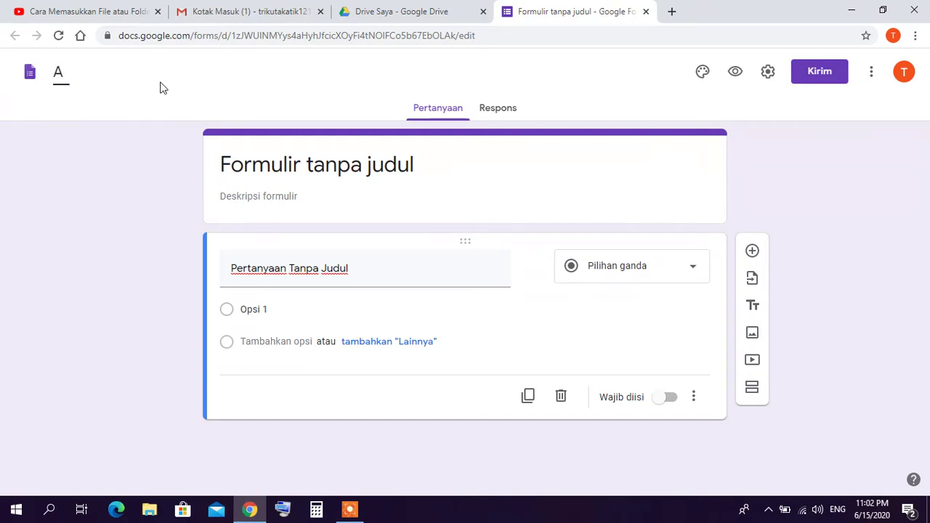
pyautogui.write('bsensi ')
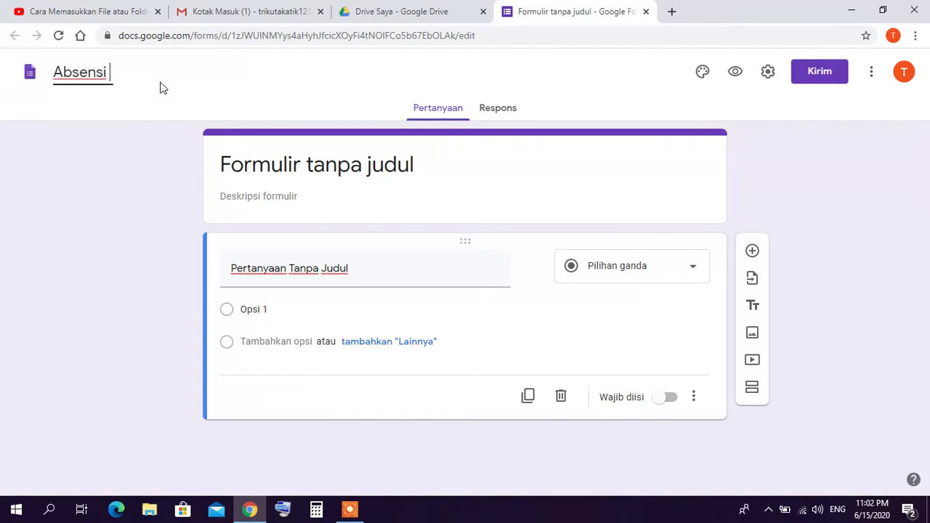
pyautogui.write('Jehadiran')
pyautogui.hotkey('ctrl', 'Left')
pyautogui.hotkey('shift', 'Right')
pyautogui.write('K')
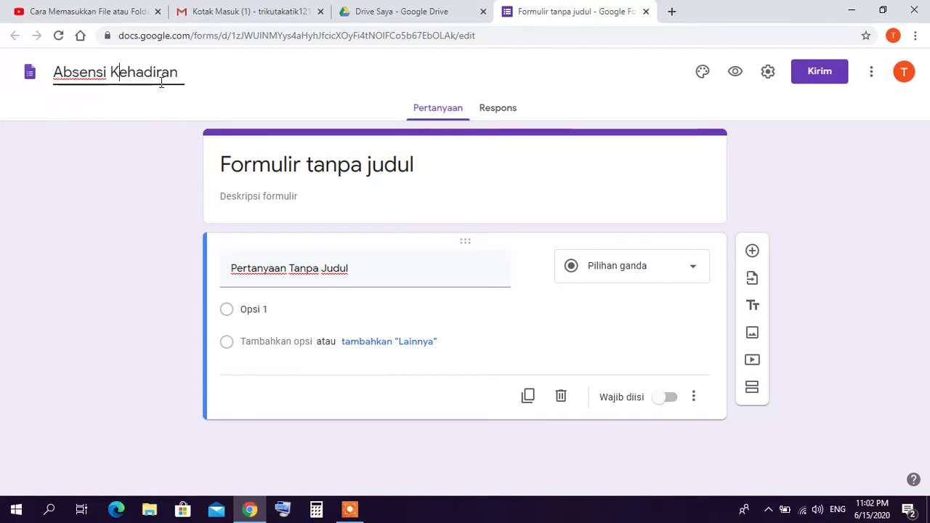
pyautogui.press('End')
pyautogui.write('Siswa')
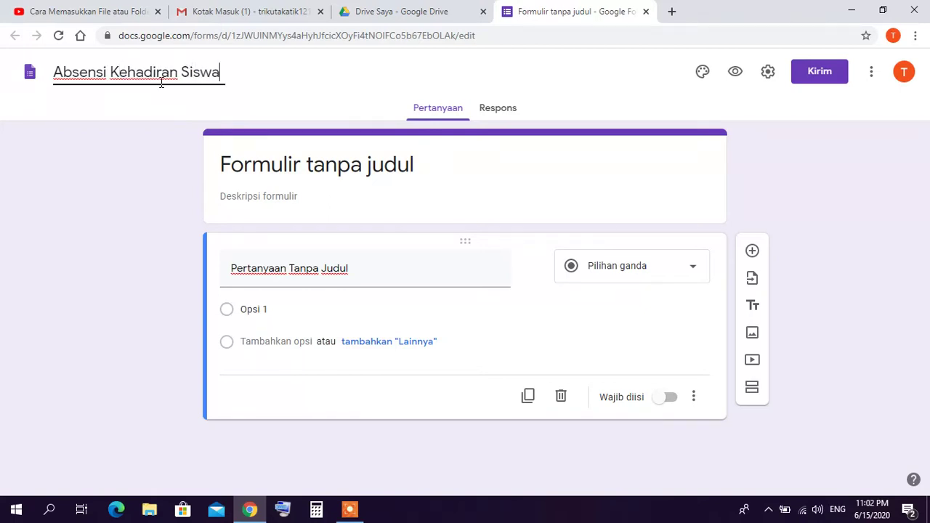
pyautogui.click(276, 172)
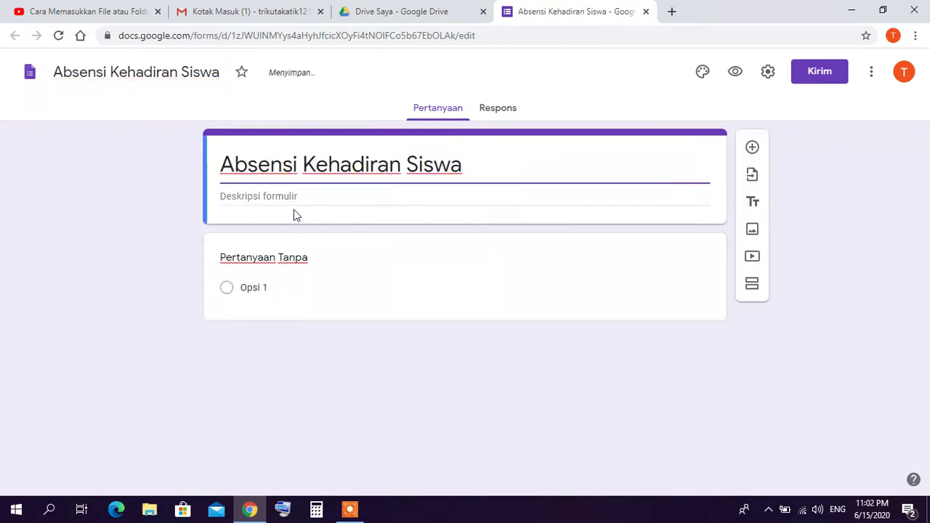
# - Enter the form description "Isilah absensi ini sebagai bukti kehadiran dalam kelas"
pyautogui.click(314, 197)
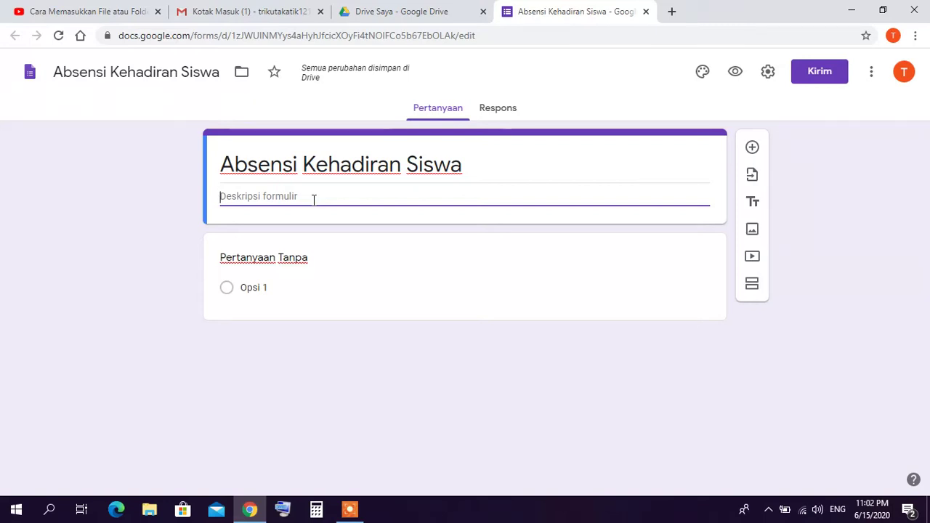
pyautogui.write('Isilah a')
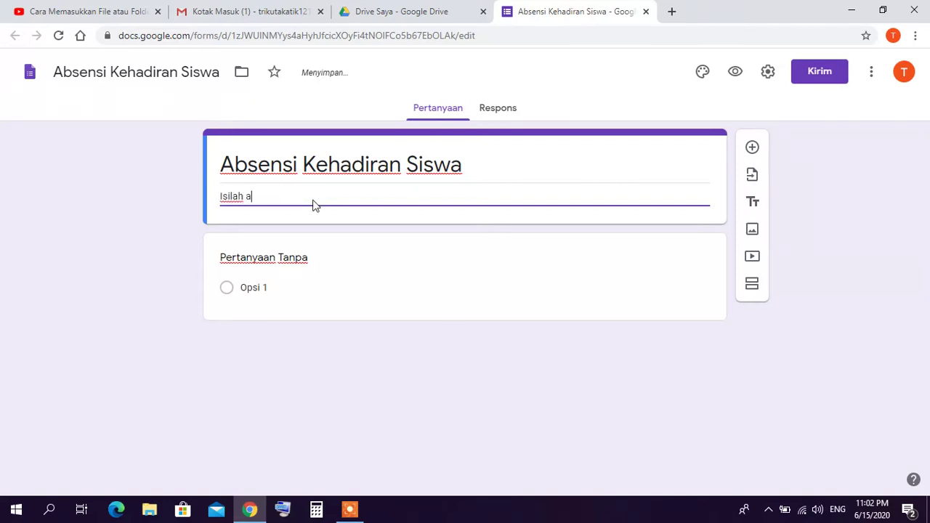
pyautogui.write('bsensi ini sebaga')
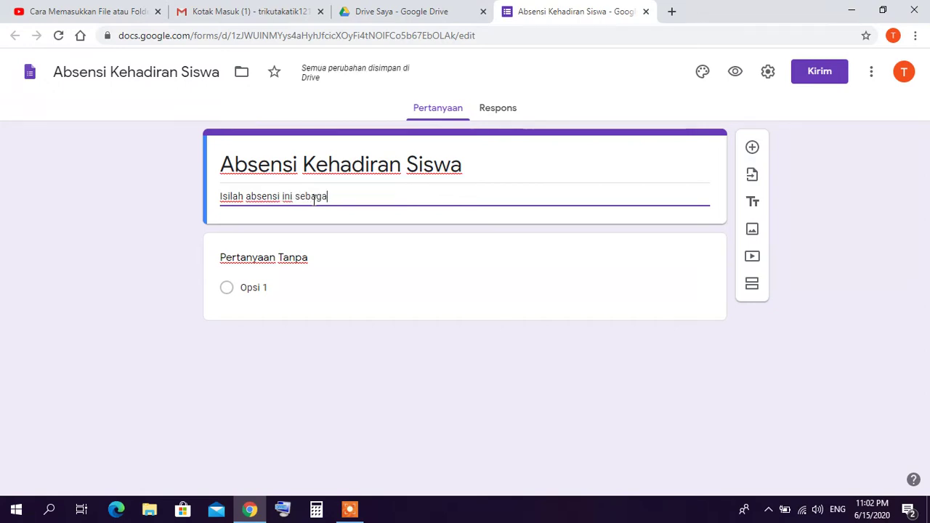
pyautogui.write('i bukti ka')
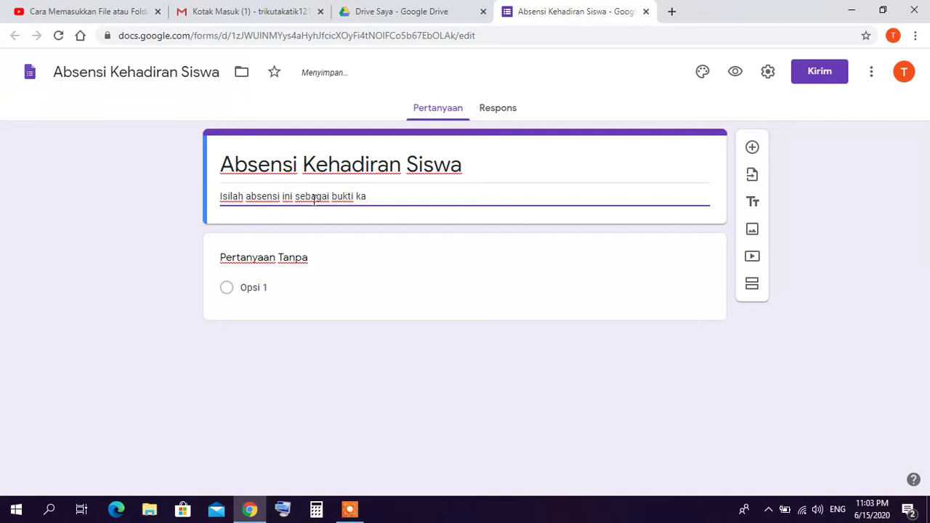
pyautogui.press('BackSpace')
pyautogui.write('ehadiran dala')
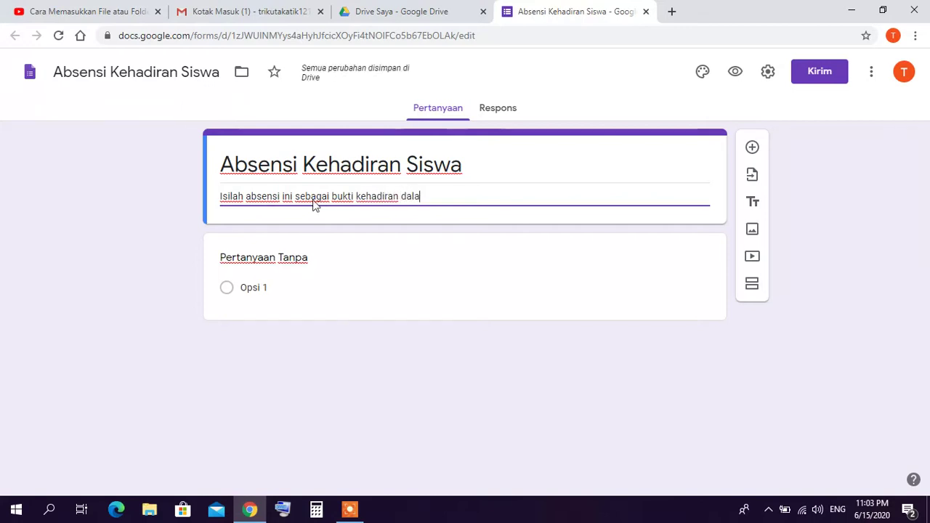
pyautogui.write('m kelas')
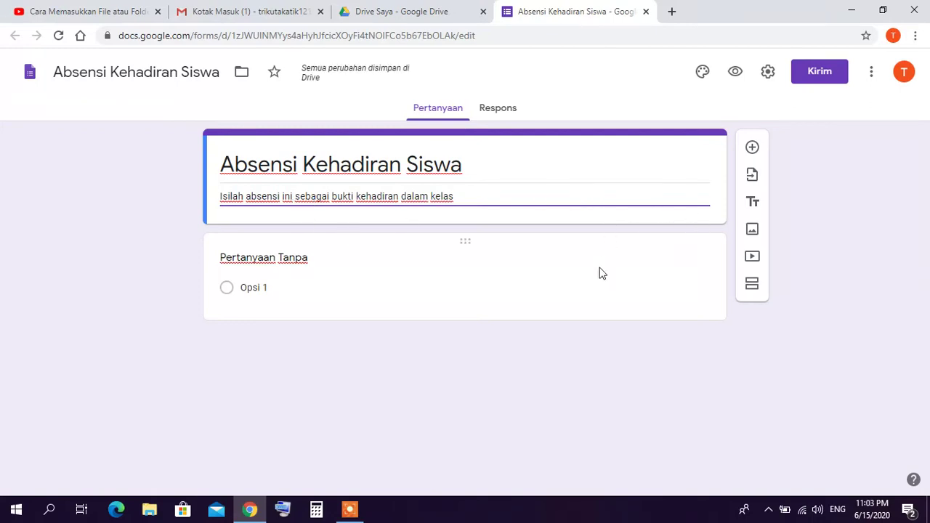
# - Add a question titled "Nama" with the answer type Jawaban singkat and make it required (Wajib diisi)
pyautogui.click(753, 150)
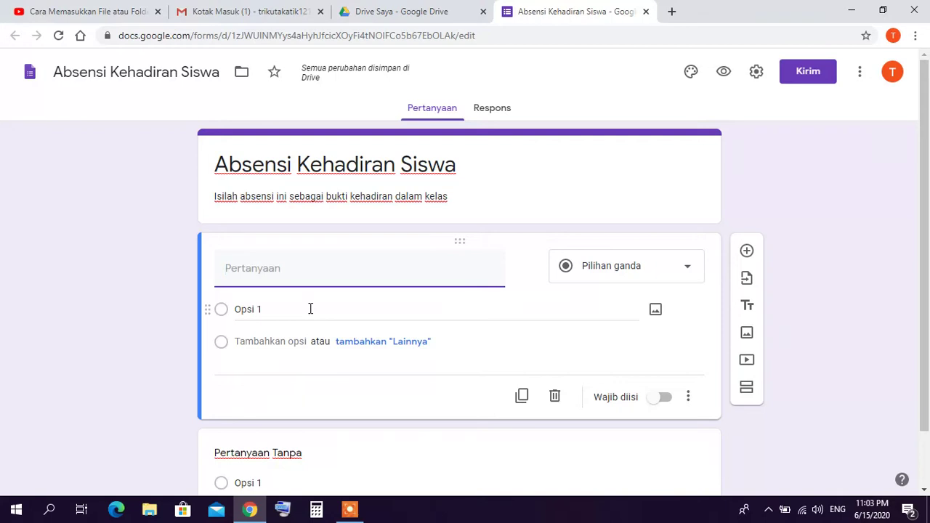
pyautogui.write('Nama')
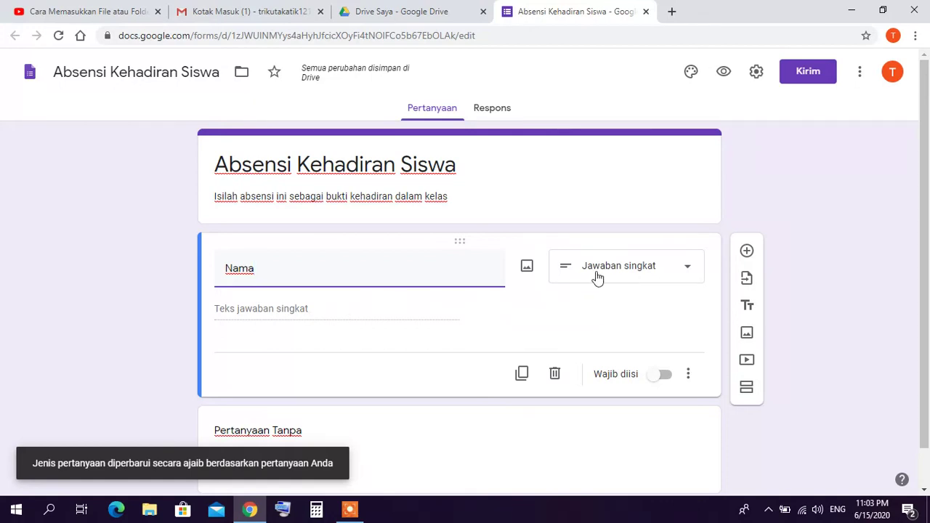
pyautogui.click(689, 270)
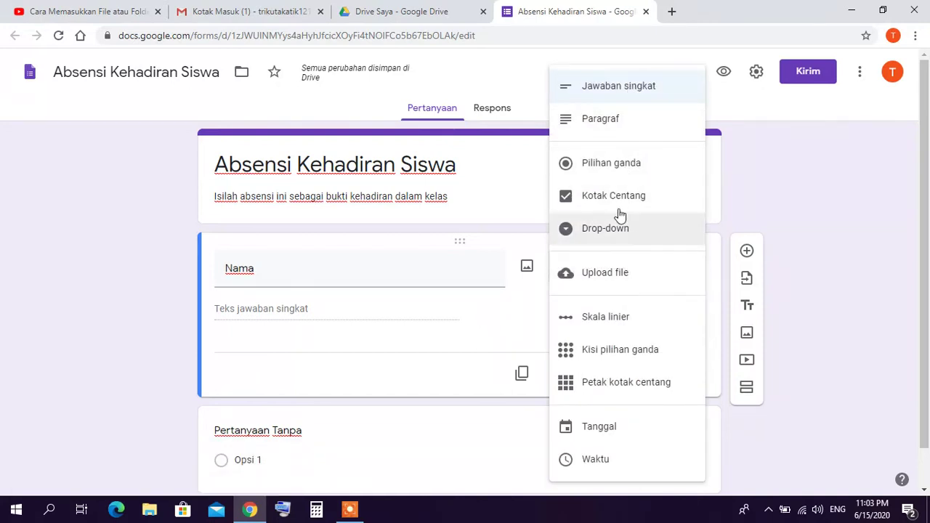
pyautogui.click(616, 90)
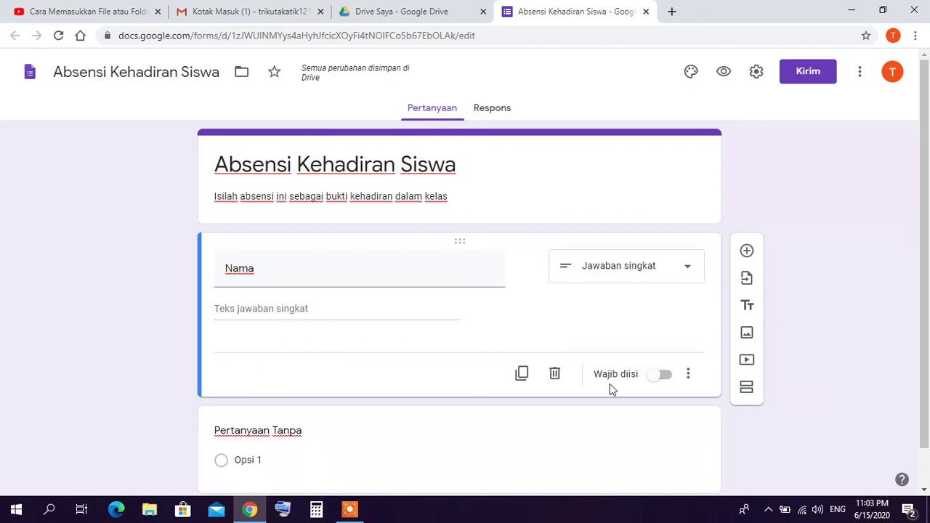
pyautogui.click(667, 382)
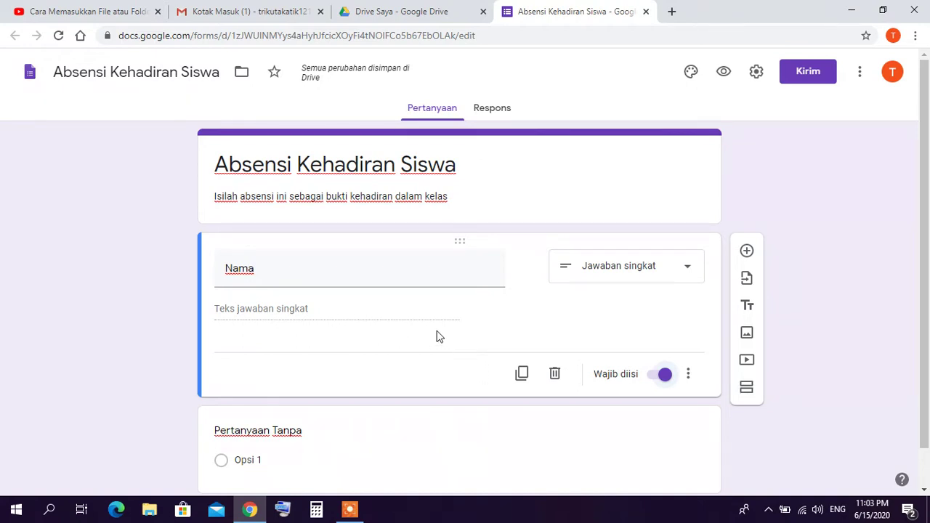
# - Add another question below "Nama" and title it "Nomor Induk Siswa"
pyautogui.scroll(-1, 433, 364)
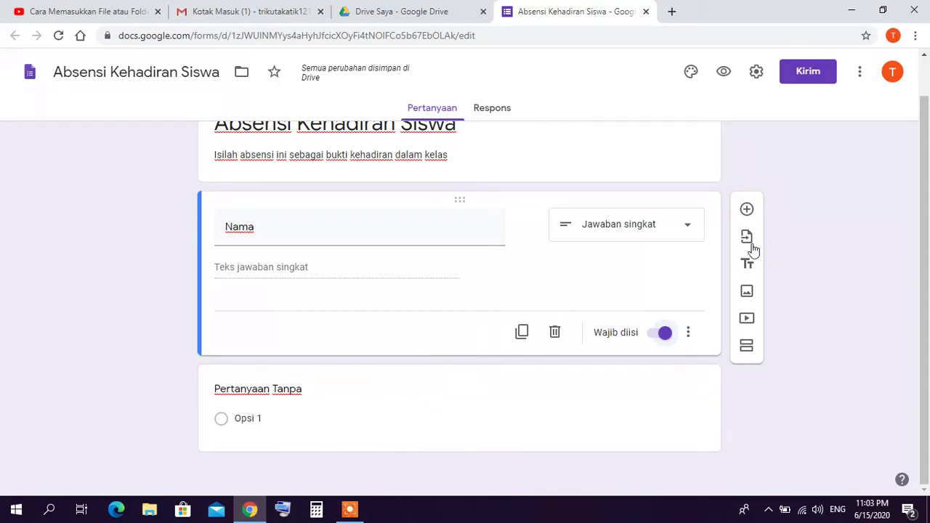
pyautogui.click(747, 210)
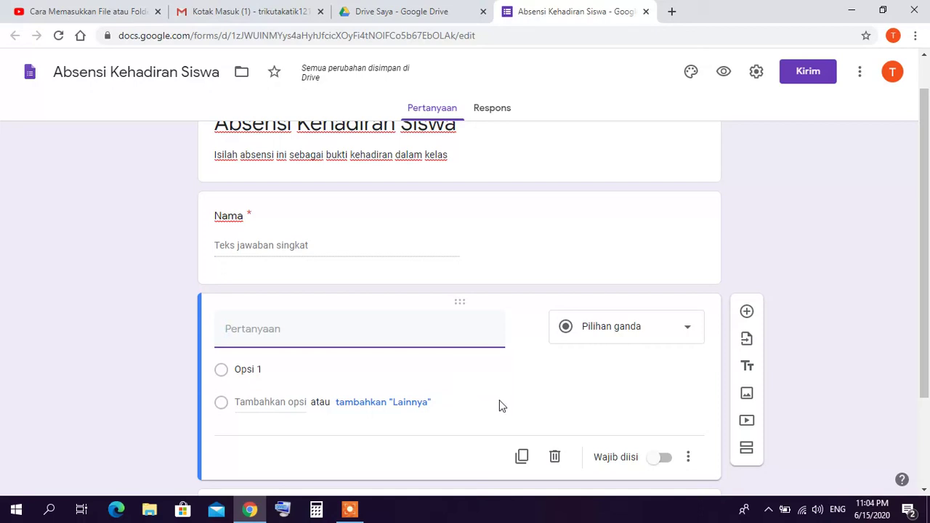
pyautogui.write('N')
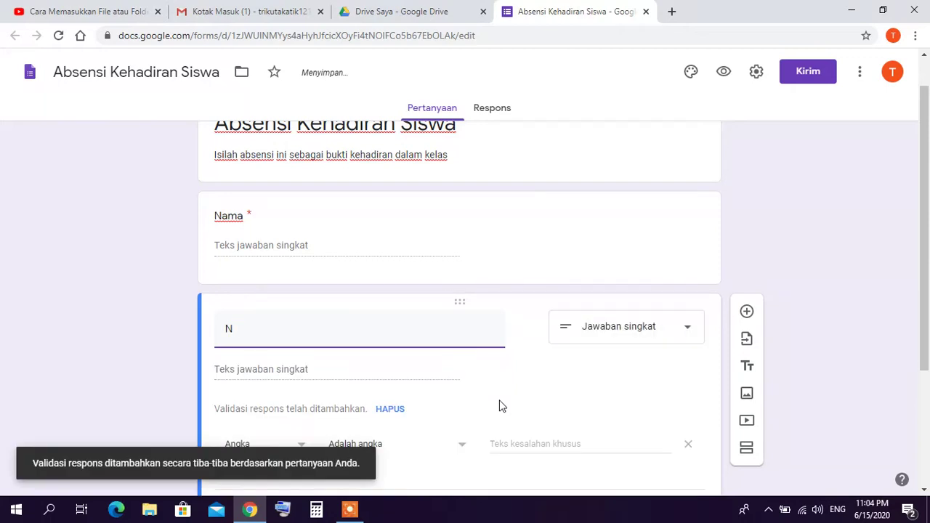
pyautogui.write('omoInd')
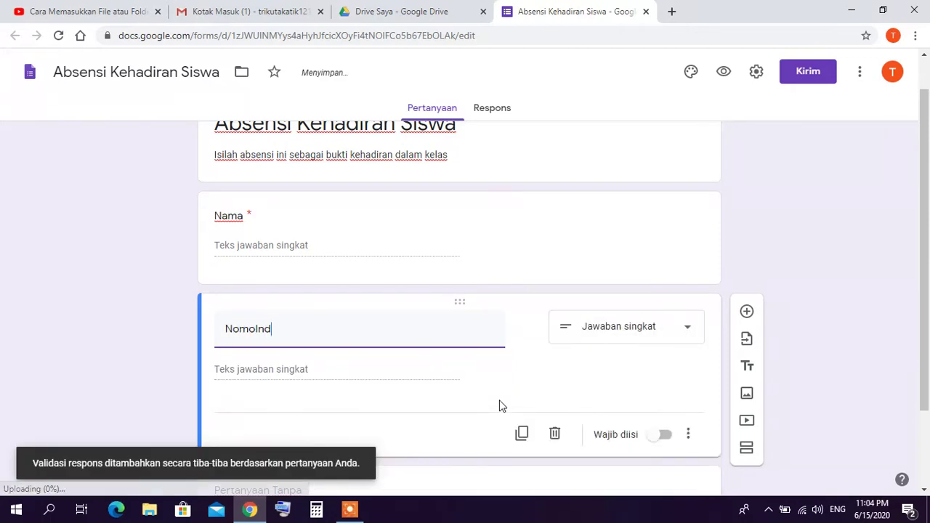
pyautogui.write('uk')
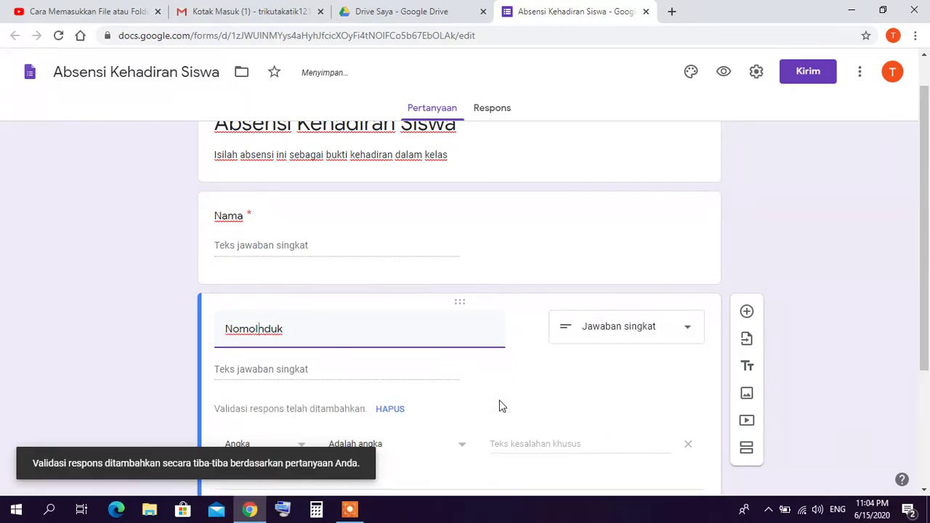
pyautogui.write(' r')
pyautogui.press('End')
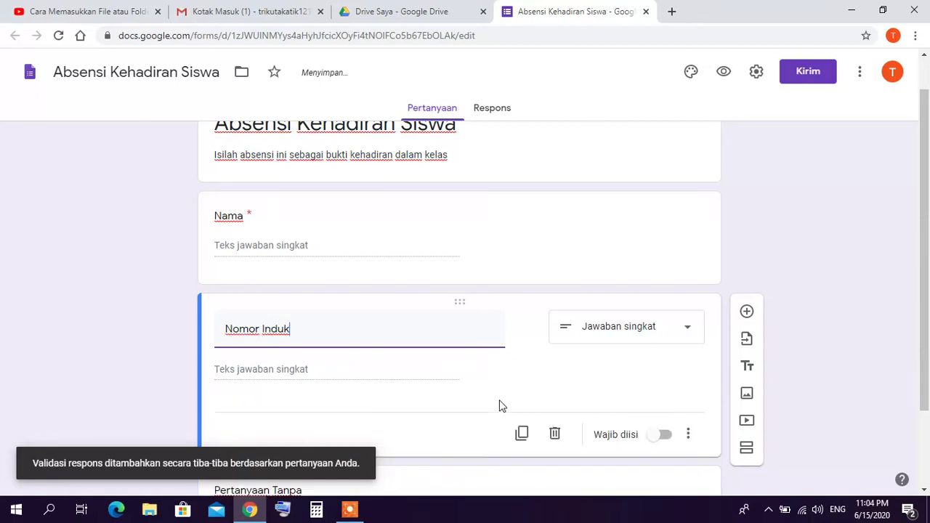
pyautogui.write('Siswa')
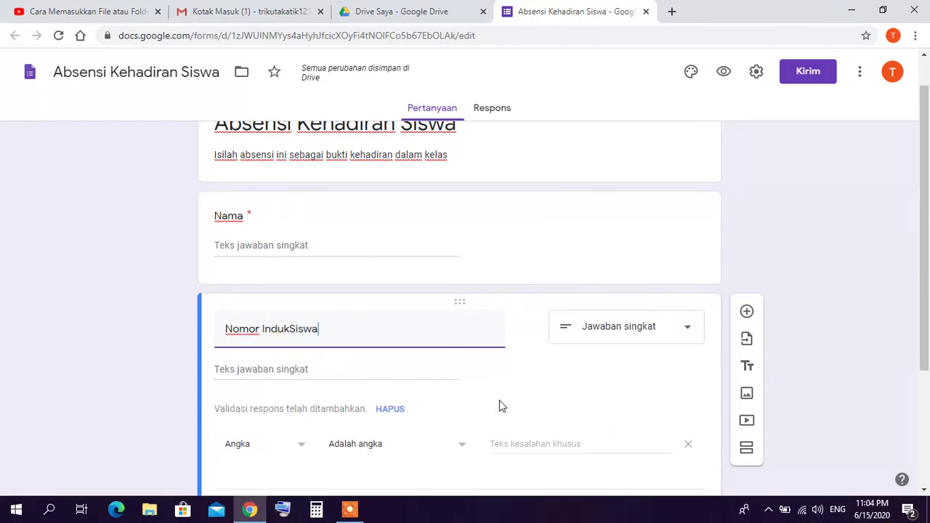
pyautogui.press('Left')
pyautogui.press('Left')
pyautogui.press('Left')
pyautogui.press('Left')
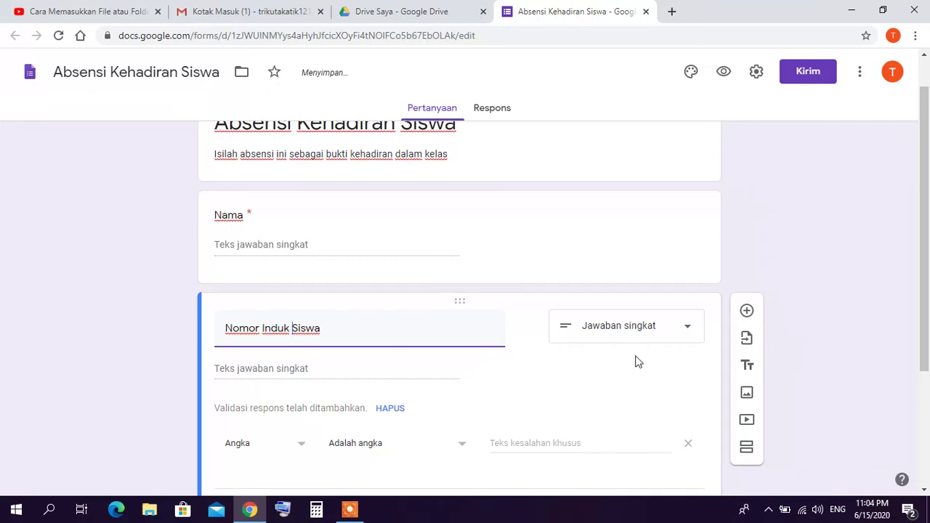
pyautogui.scroll(-2, 637, 361)
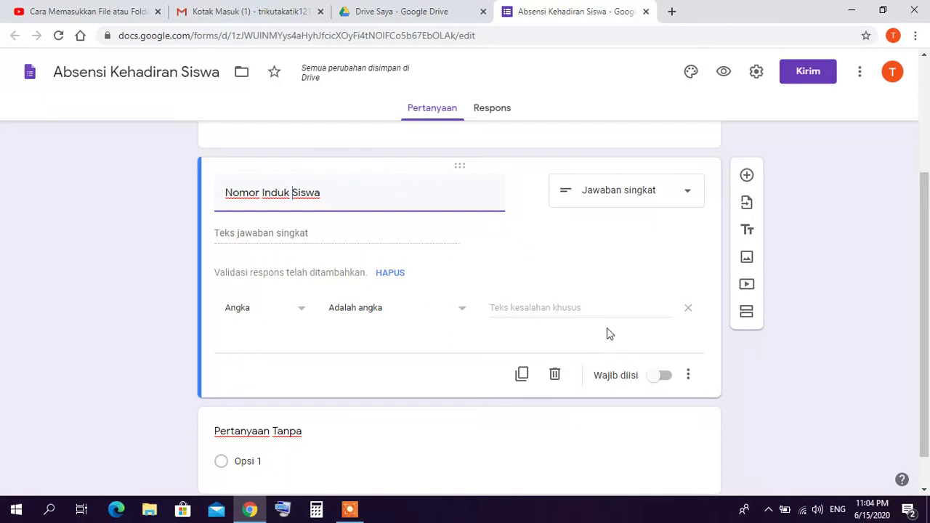
# - Add a question titled "Tanggal Hadir" below "Nomor Induk Siswa" with the answer type Tanggal and make it required (Wajib diisi)
pyautogui.click(748, 179)
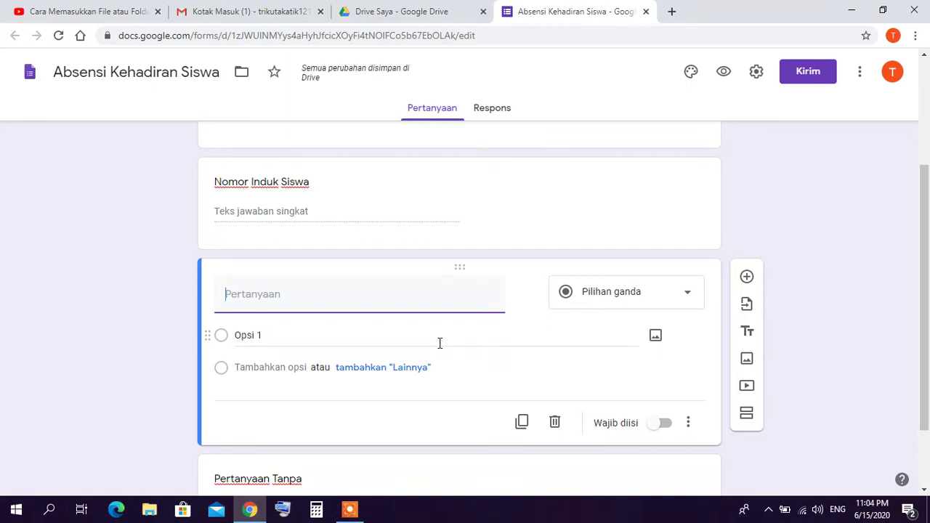
pyautogui.write('Tang')
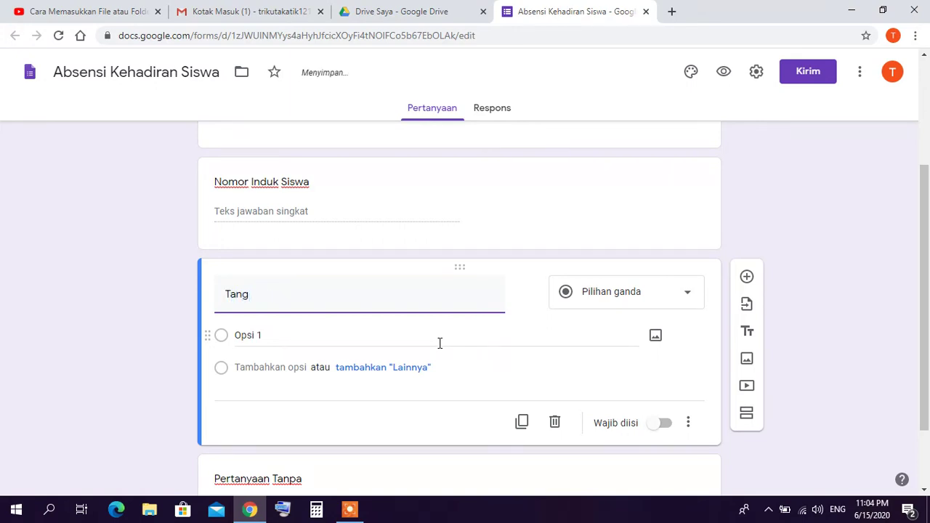
pyautogui.write('ga')
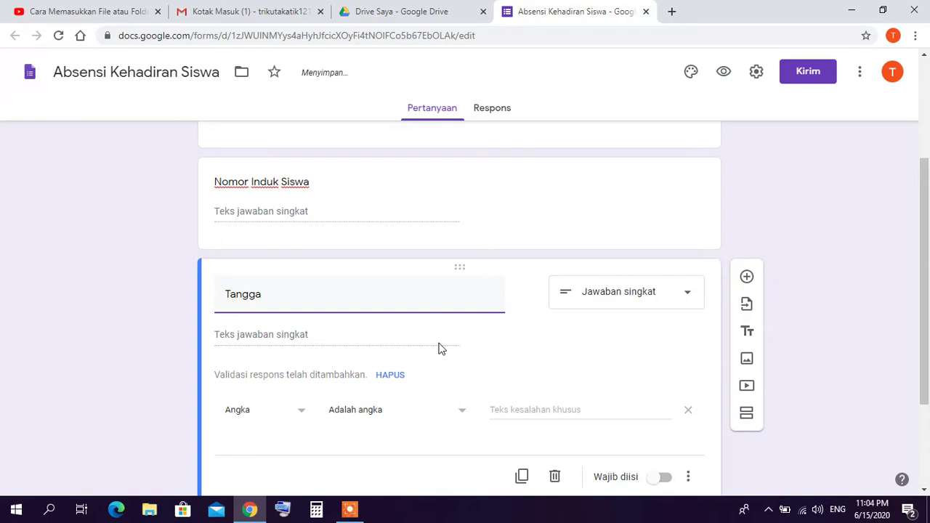
pyautogui.write('l')
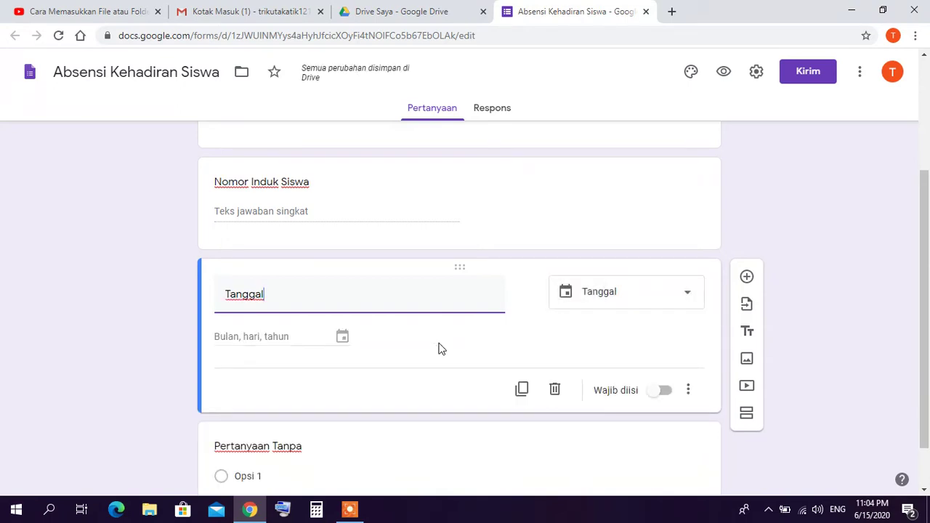
pyautogui.write(' Hadir')
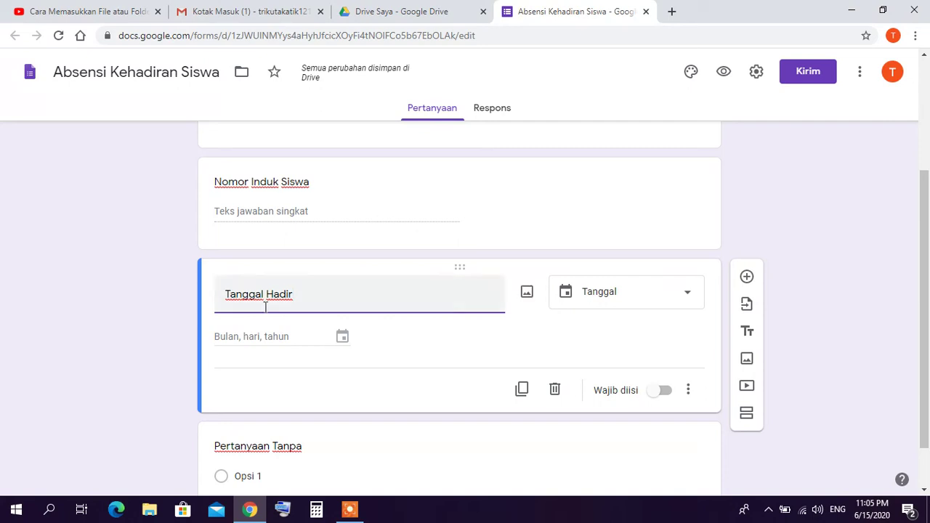
pyautogui.click(688, 295)
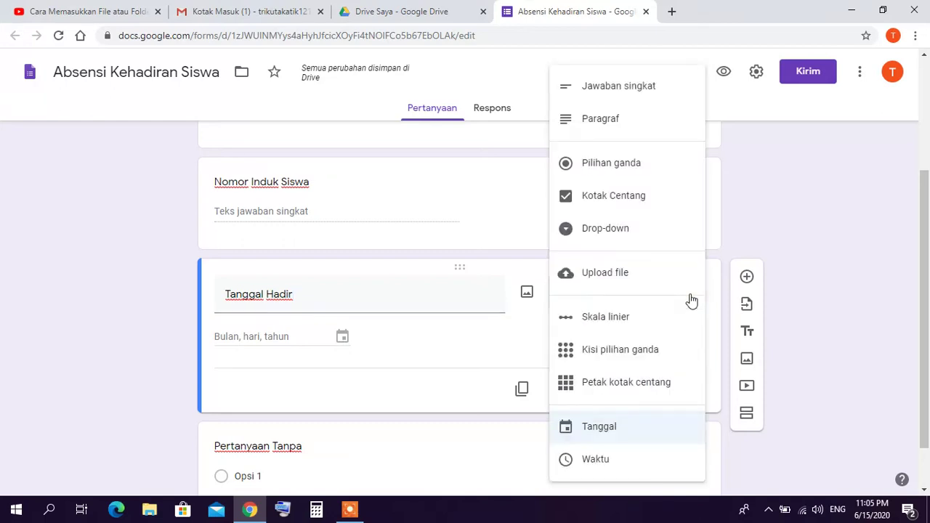
pyautogui.click(634, 436)
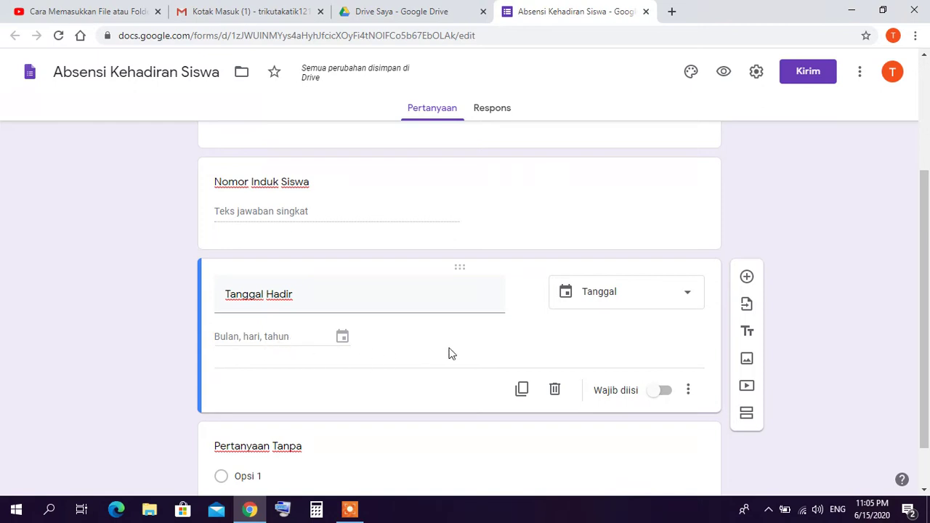
pyautogui.scroll(-1, 493, 355)
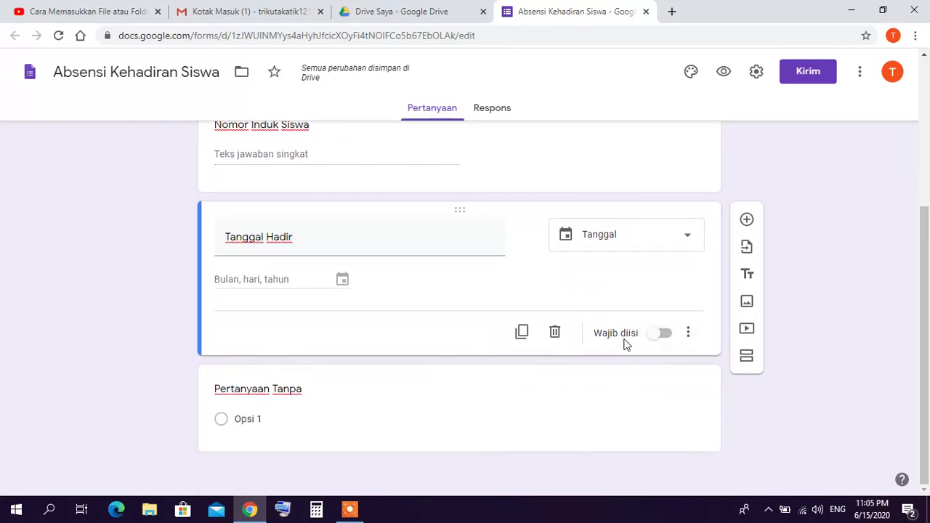
pyautogui.click(665, 335)
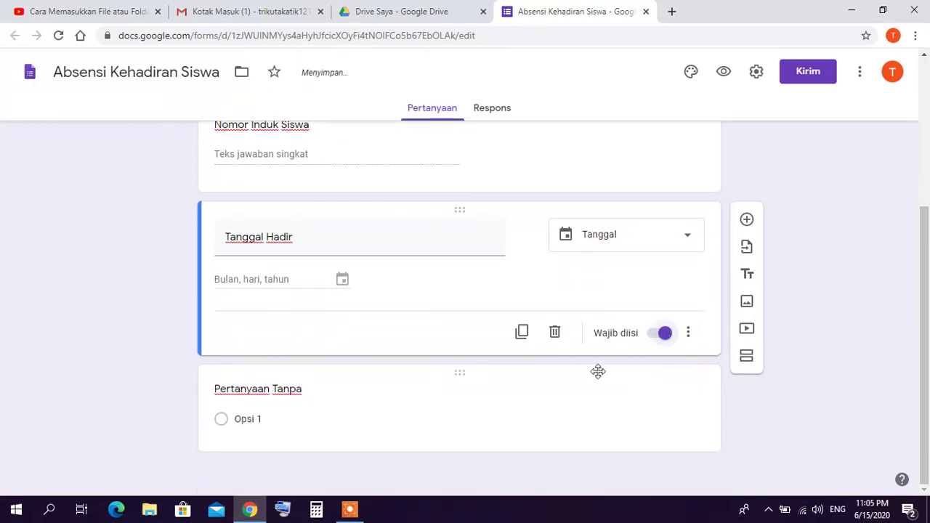
# - Review the attendance form's questions in the editor and in the respondent preview, and close the preview
pyautogui.scroll(4, 508, 302)
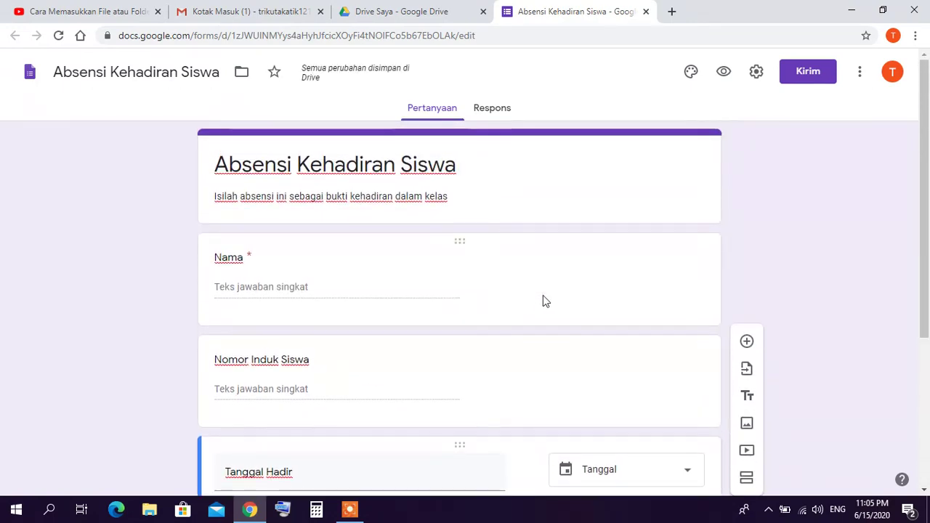
pyautogui.scroll(-1, 543, 301)
pyautogui.scroll(-2, 534, 313)
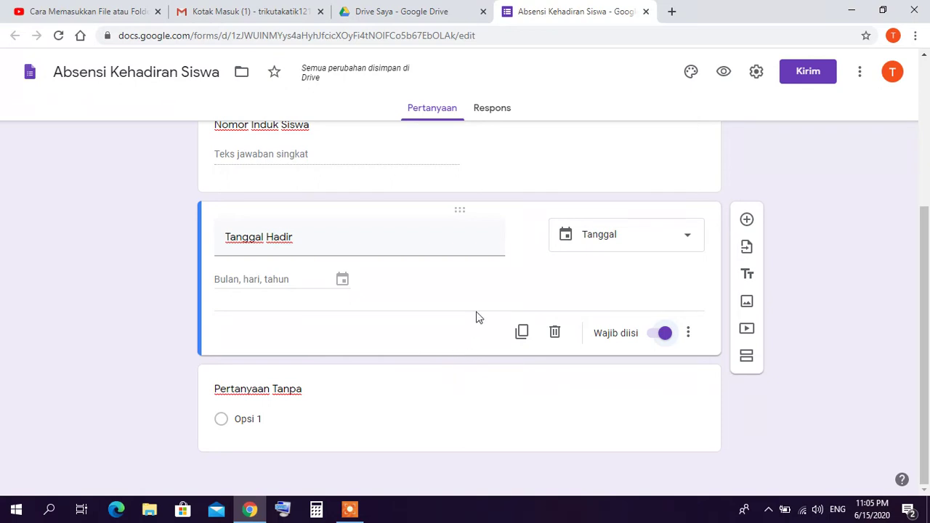
pyautogui.scroll(1, 480, 318)
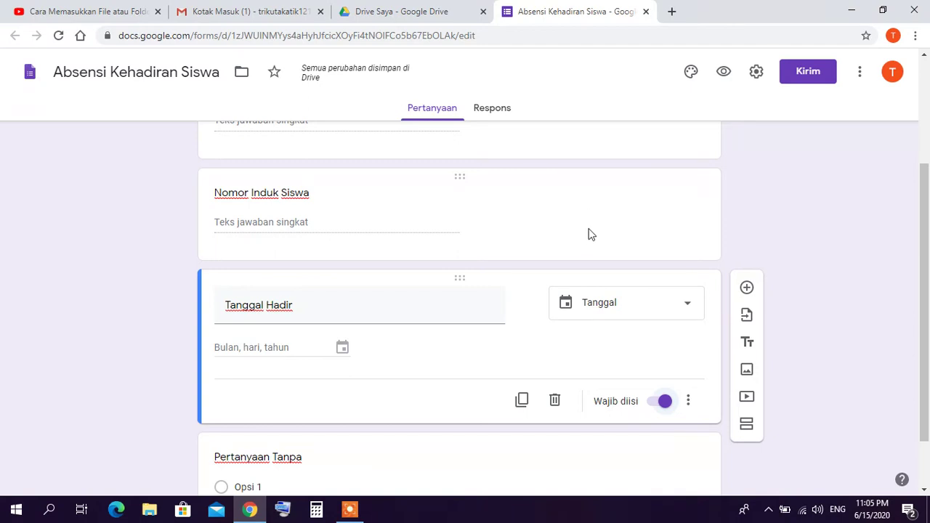
pyautogui.scroll(3, 594, 228)
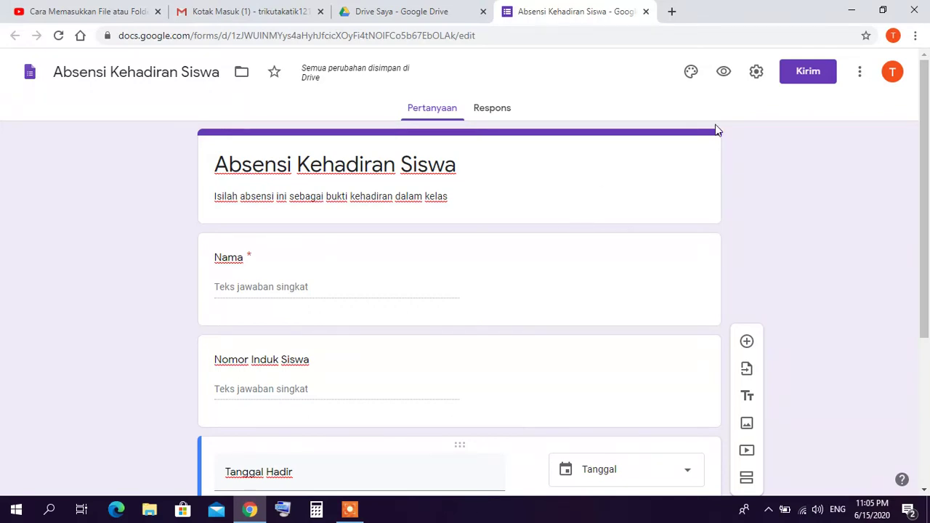
pyautogui.click(724, 72)
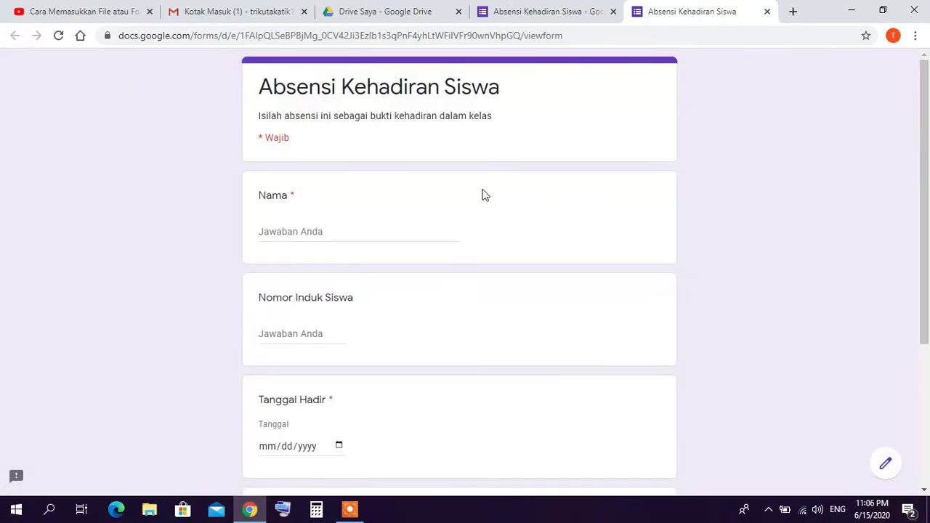
pyautogui.scroll(-2, 485, 194)
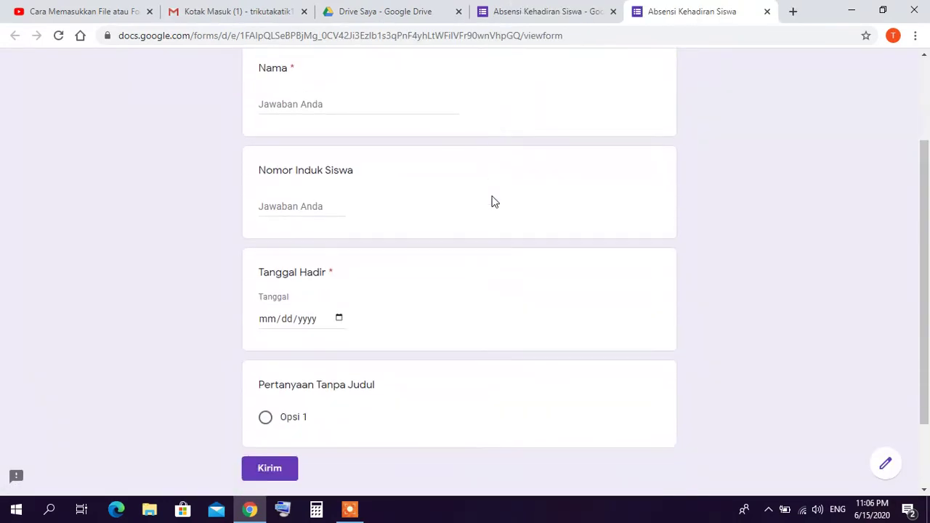
pyautogui.scroll(2, 491, 201)
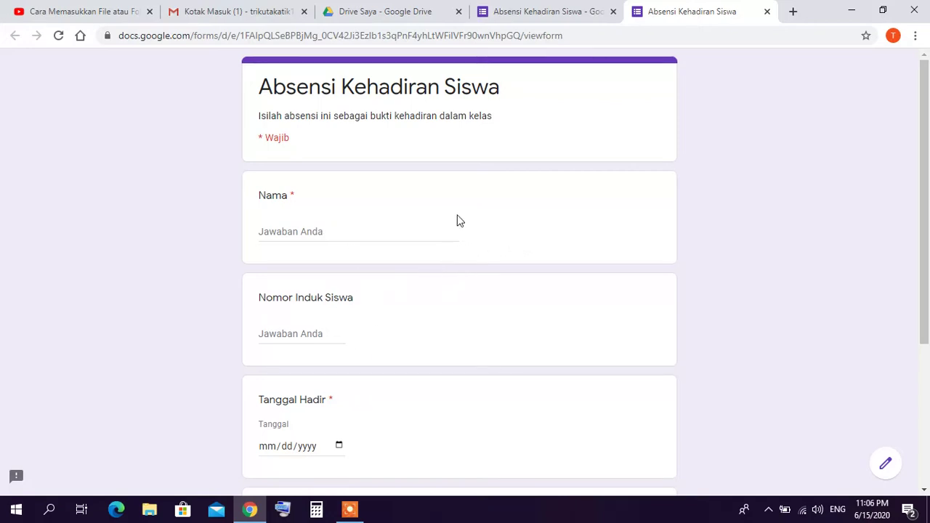
pyautogui.click(767, 12)
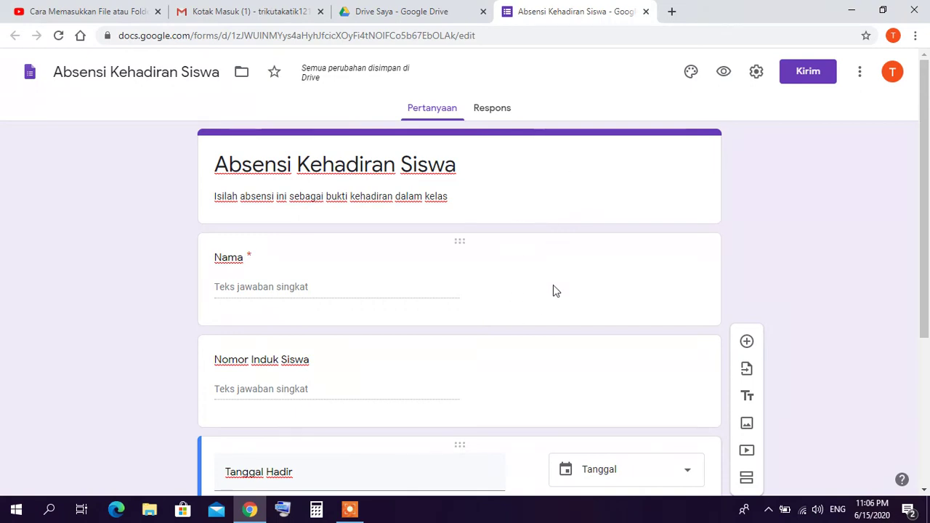
# - Choose to send the form through a link and shorten its URL (Perpendek URL)
pyautogui.scroll(-3, 553, 291)
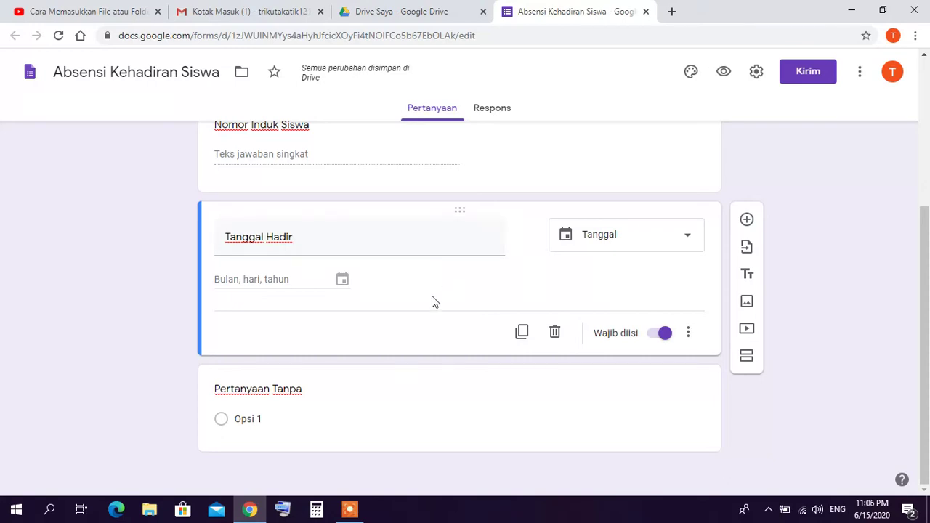
pyautogui.scroll(2, 433, 304)
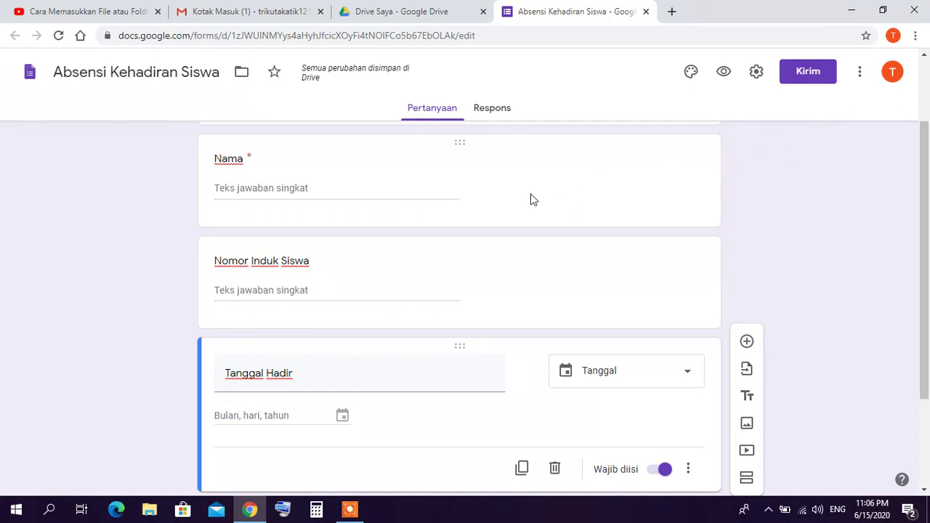
pyautogui.click(811, 73)
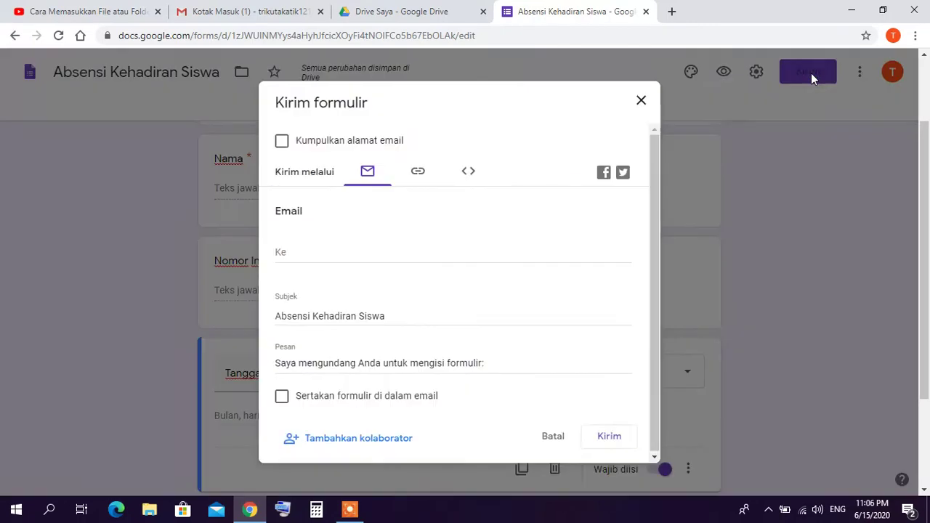
pyautogui.click(420, 175)
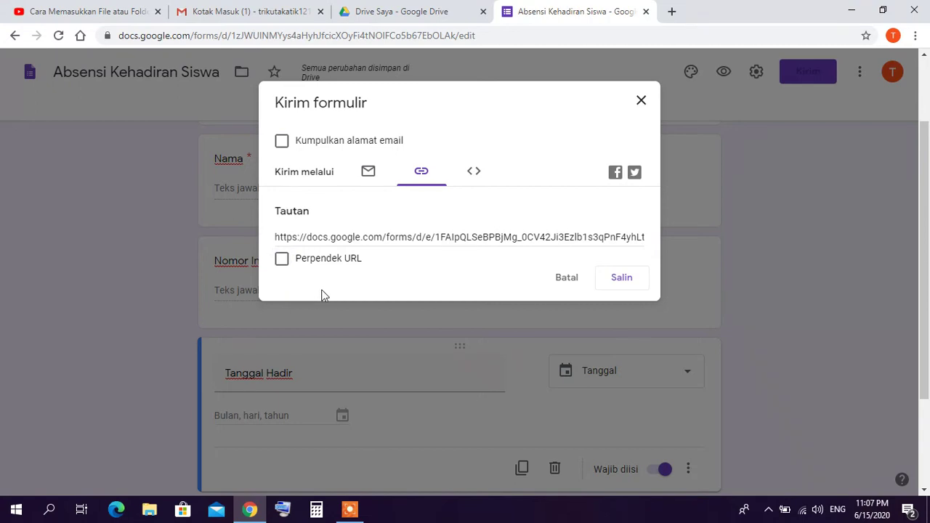
pyautogui.click(282, 264)
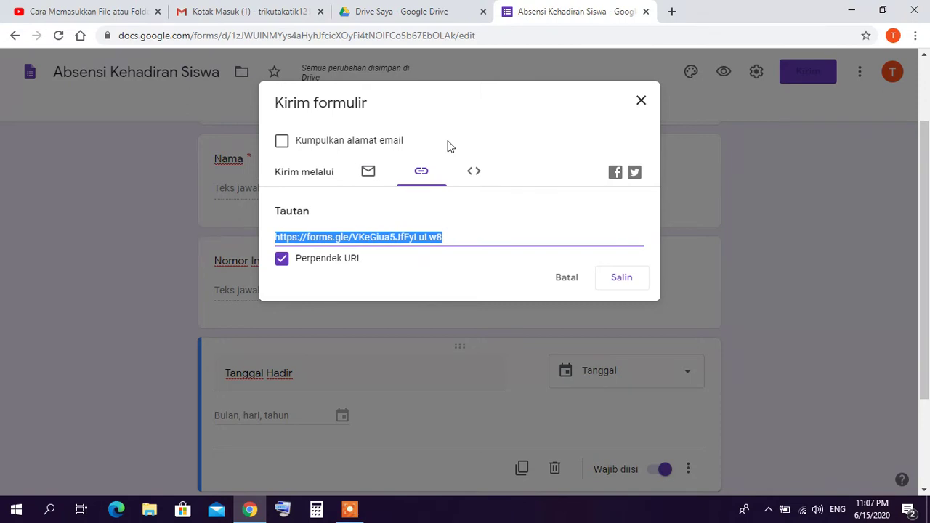
# - Enable collecting e-mail addresses (Kumpulkan alamat email) and copy the form's shortened link
pyautogui.click(283, 143)
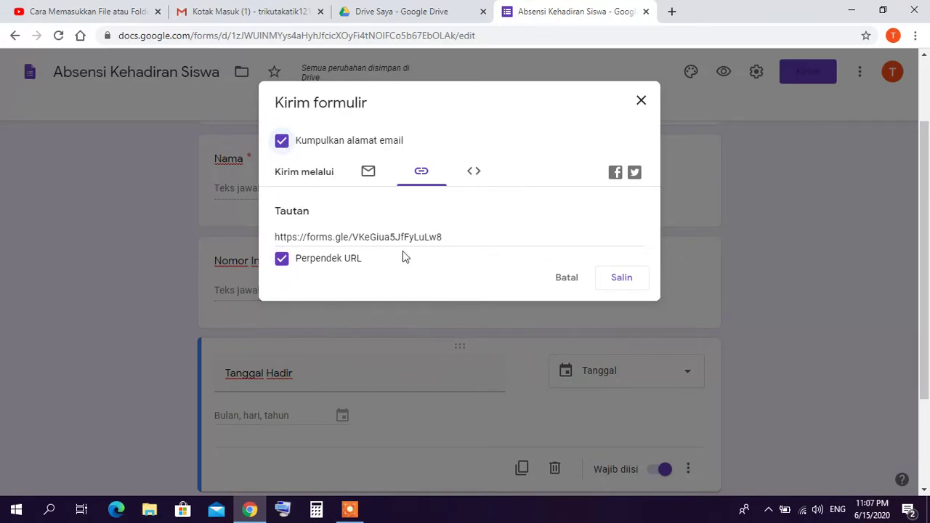
pyautogui.click(622, 279)
pyautogui.hotkey('ctrl', 'c')
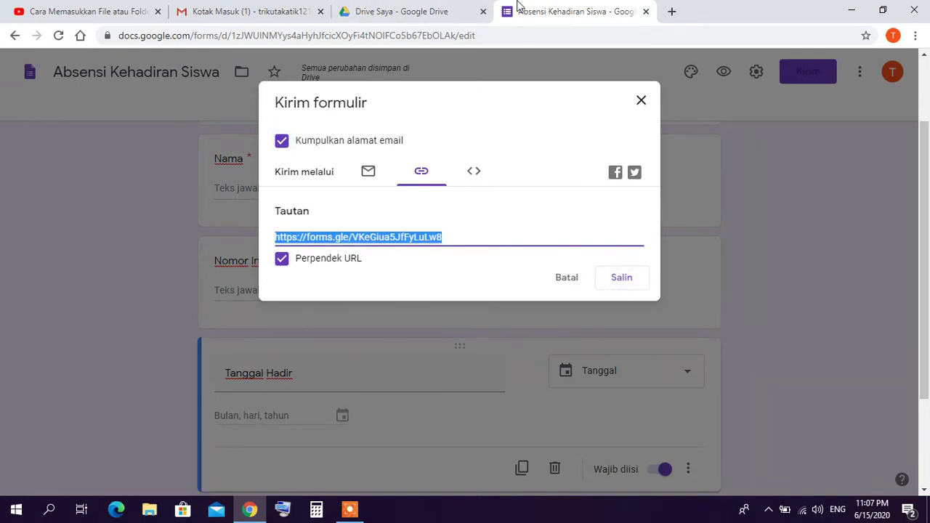
# - Switch to Google Classroom from Gmail and open the classwork (Tugas Kelas) of the class "Kelas Utak Atik"
pyautogui.click(251, 15)
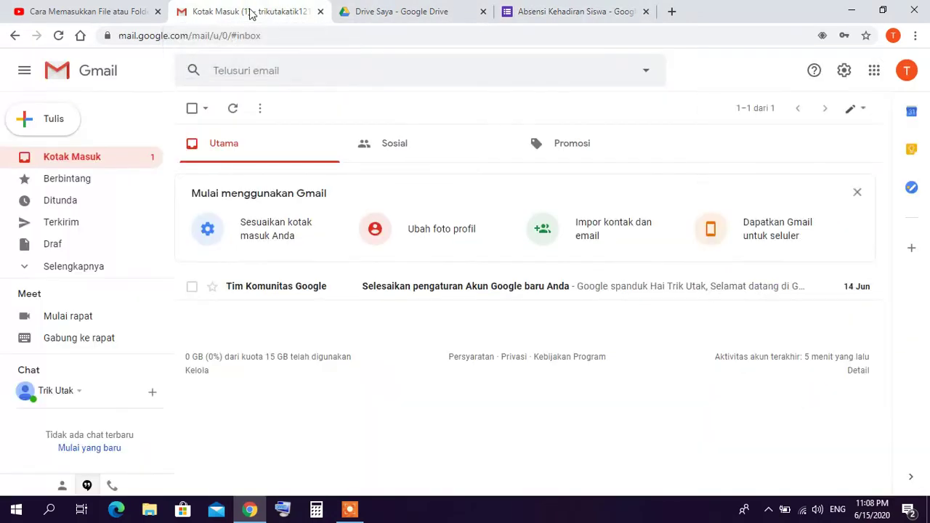
pyautogui.click(878, 76)
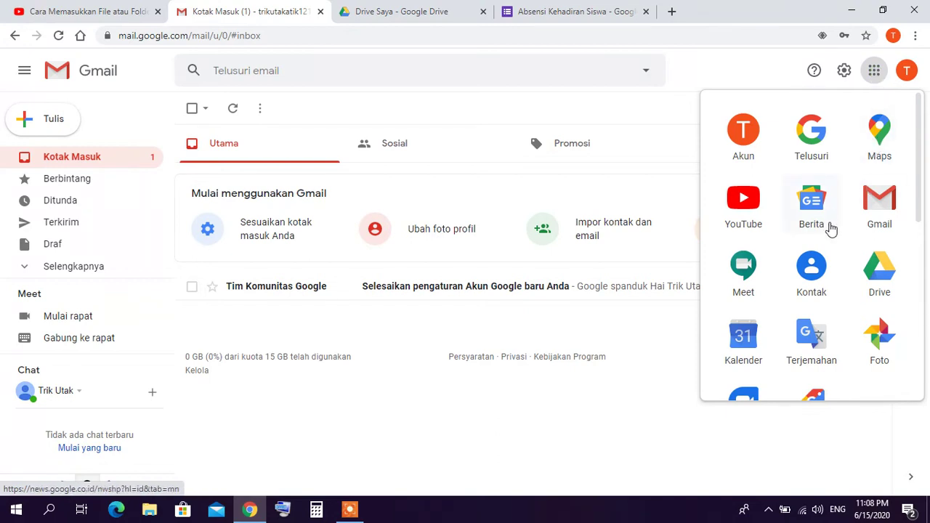
pyautogui.scroll(-1, 831, 227)
pyautogui.scroll(-5, 830, 227)
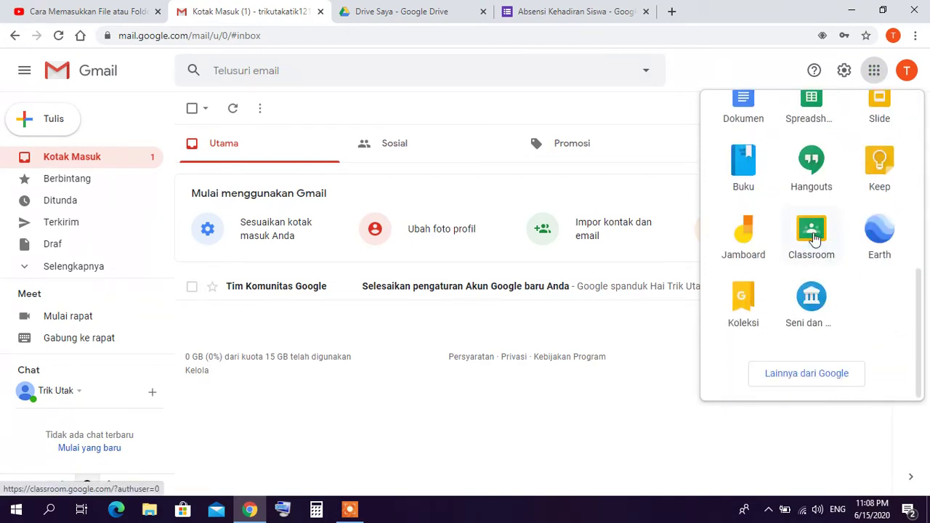
pyautogui.click(813, 236)
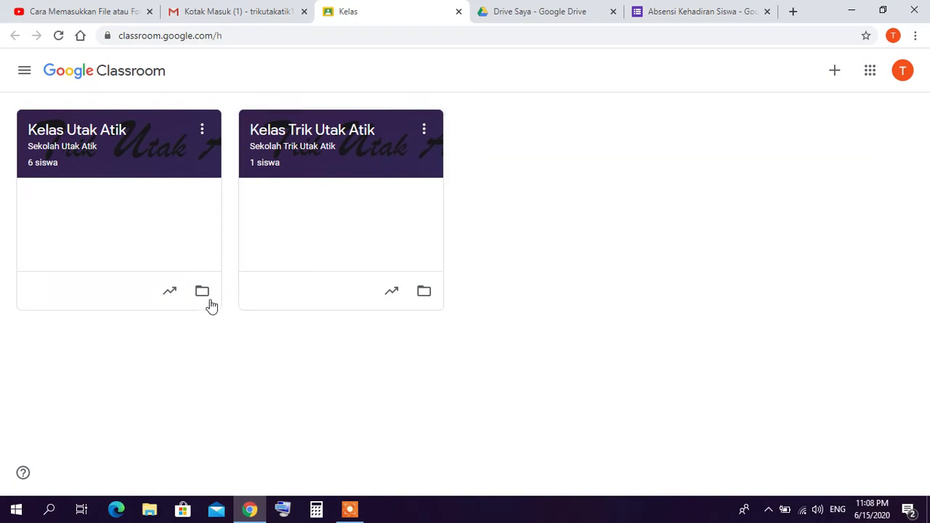
pyautogui.click(76, 146)
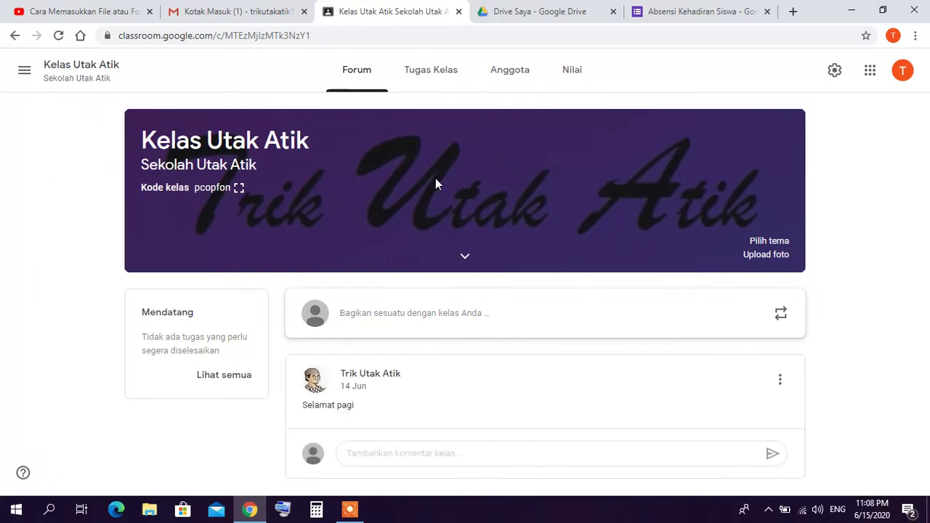
pyautogui.click(441, 85)
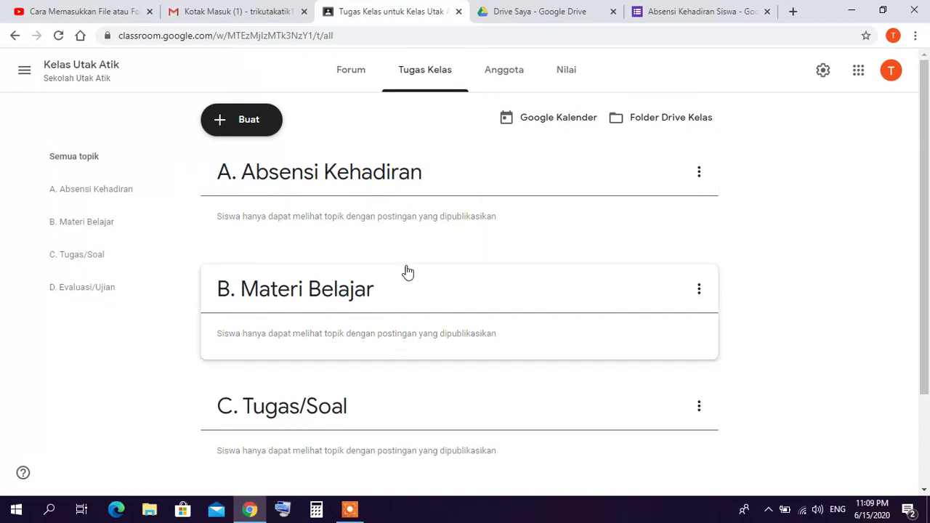
# - Create a new Materi post for the class and title it "Absensi Kehadiran"
pyautogui.click(244, 126)
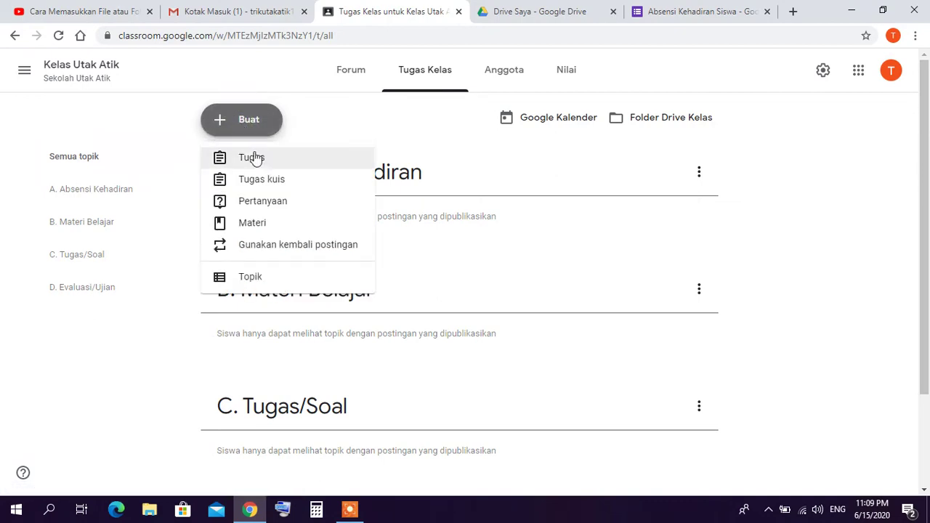
pyautogui.click(266, 231)
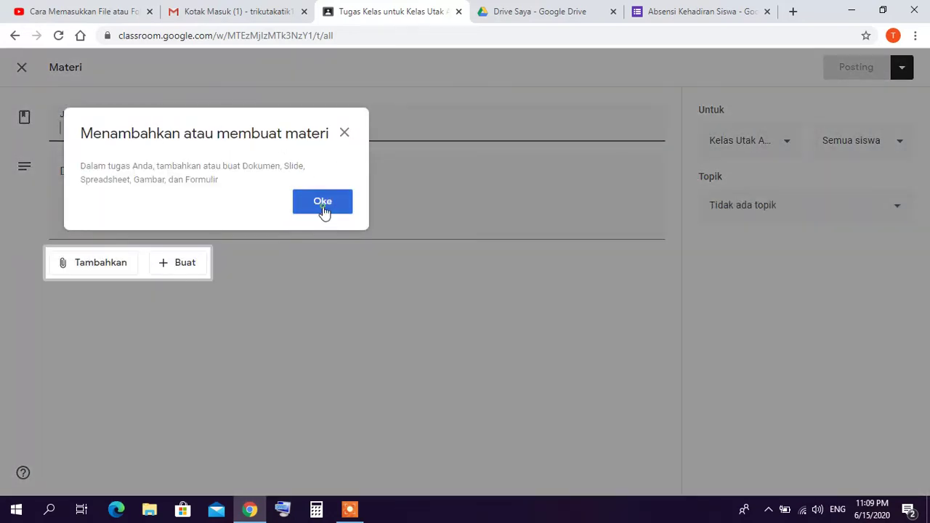
pyautogui.click(324, 207)
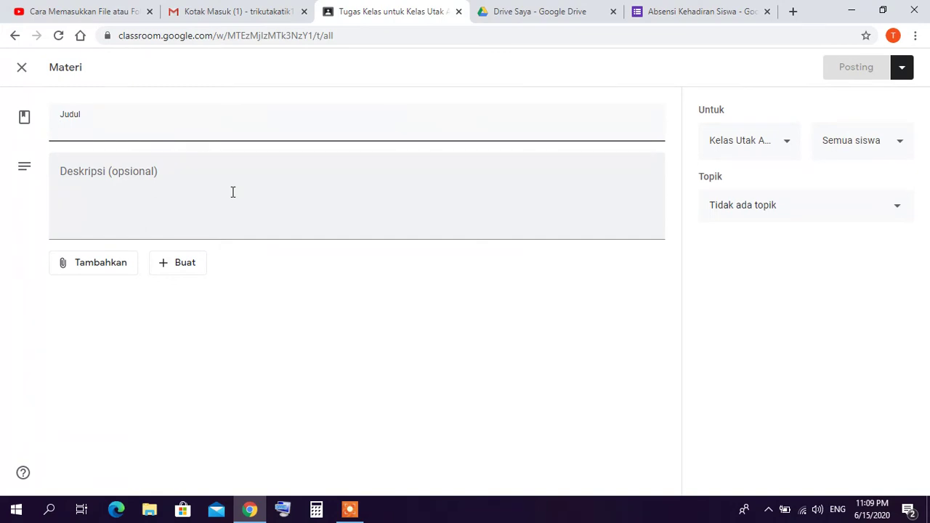
pyautogui.write('Absensi')
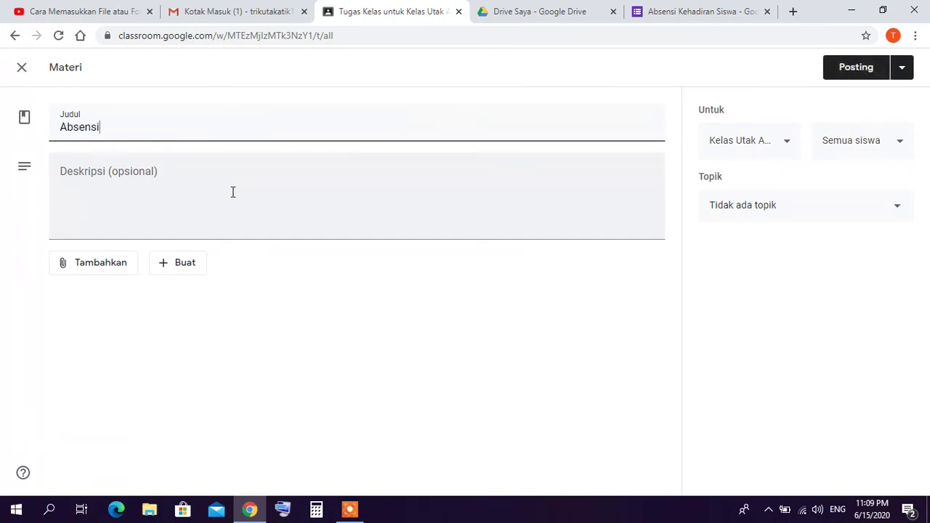
pyautogui.write(' Kehadiran')
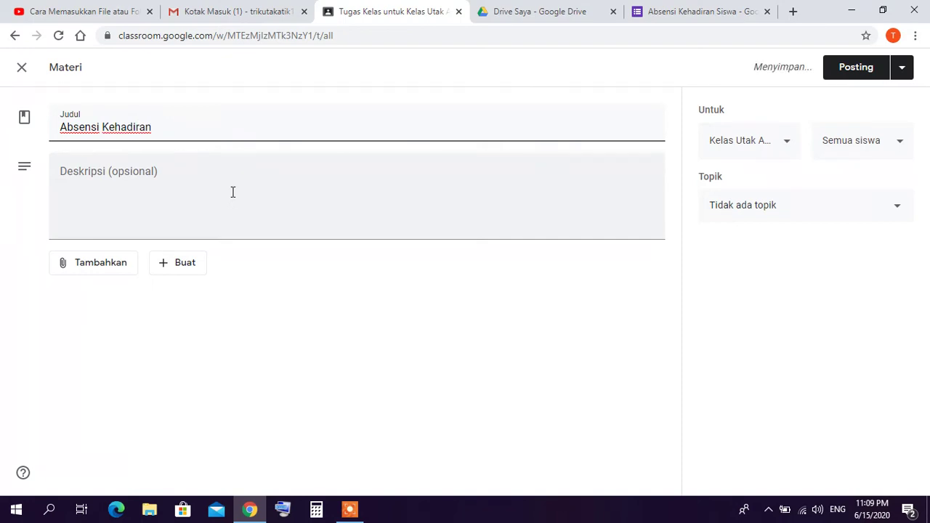
# - Extend the post title to "Absensi Kehadiran Hari Senin Tanggal 15 Juni 2020"
pyautogui.write(' Ta')
pyautogui.write('nga')
pyautogui.write('ga')
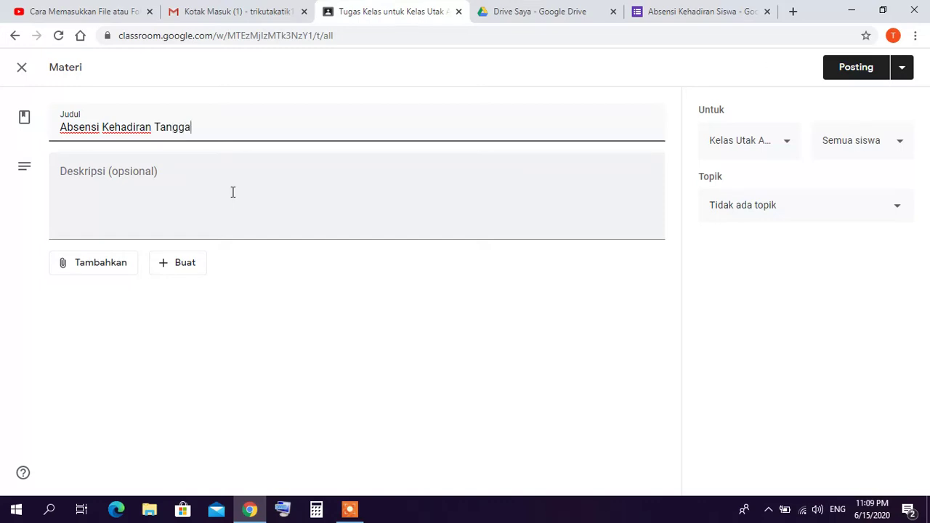
pyautogui.press('BackSpace')
pyautogui.press('BackSpace')
pyautogui.press('BackSpace')
pyautogui.write('Hari seni')
pyautogui.press('BackSpace')
pyautogui.press('BackSpace')
pyautogui.write('Senin Ta')
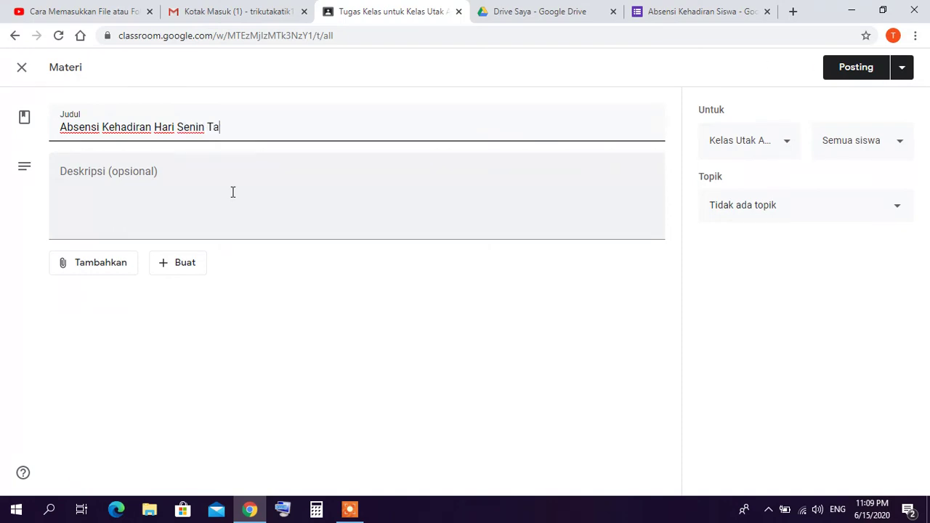
pyautogui.write('nggal 15 Juni  2020')
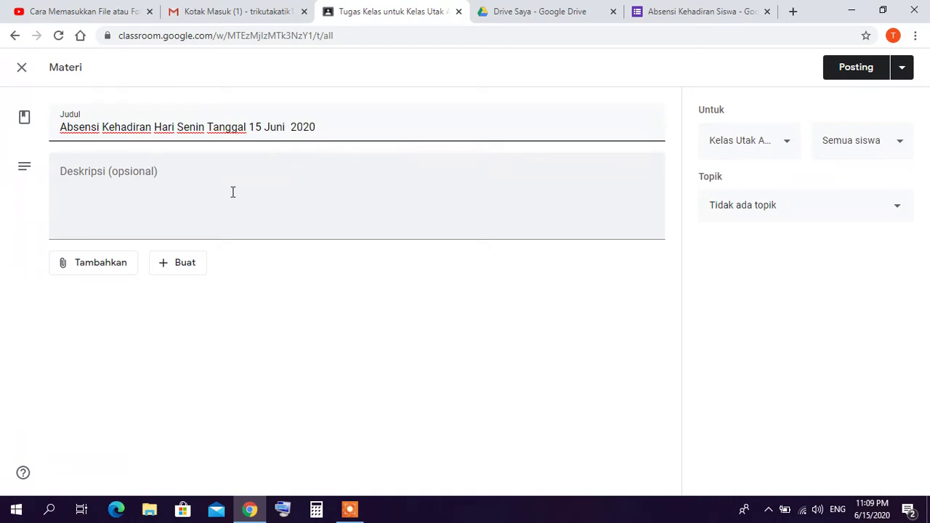
# - Enter the post description "Isilah absensi kehadiran dengan klik link berikut"
pyautogui.click(160, 201)
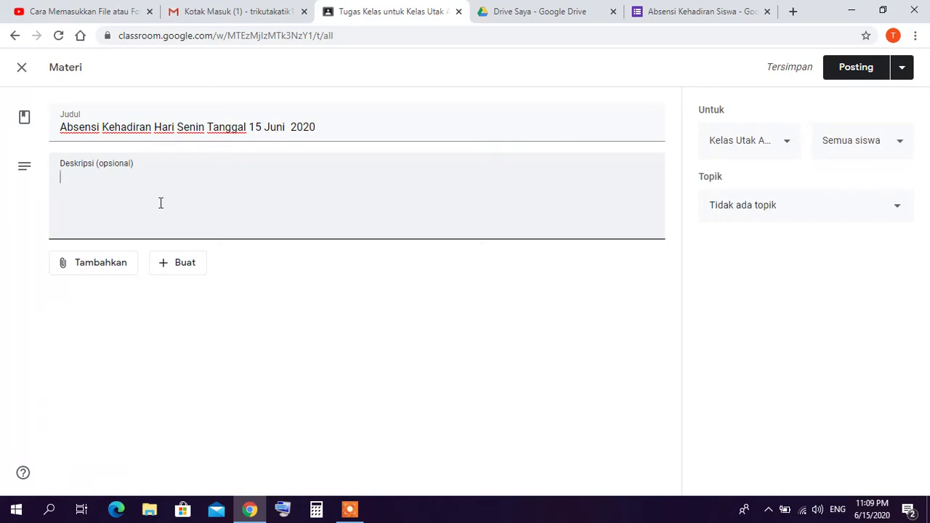
pyautogui.write('Isik')
pyautogui.press('BackSpace')
pyautogui.write('lah ')
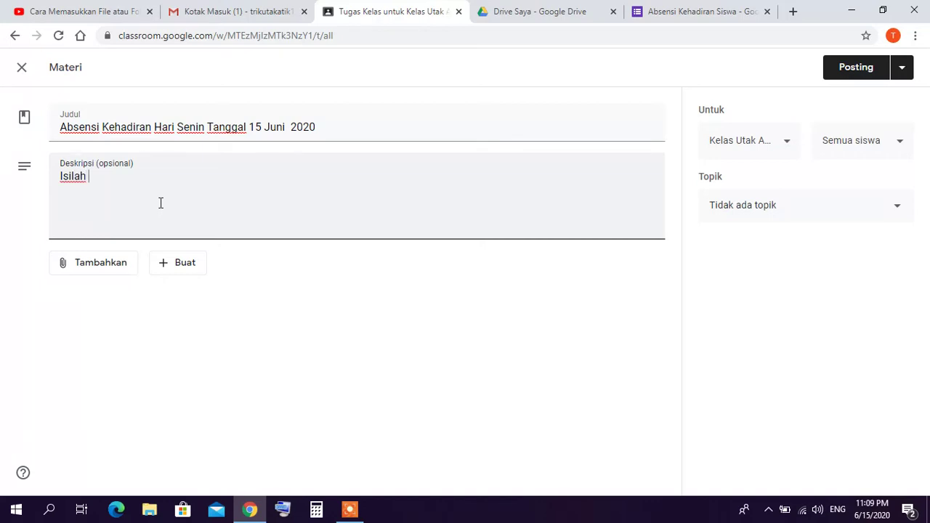
pyautogui.write('absensi keha')
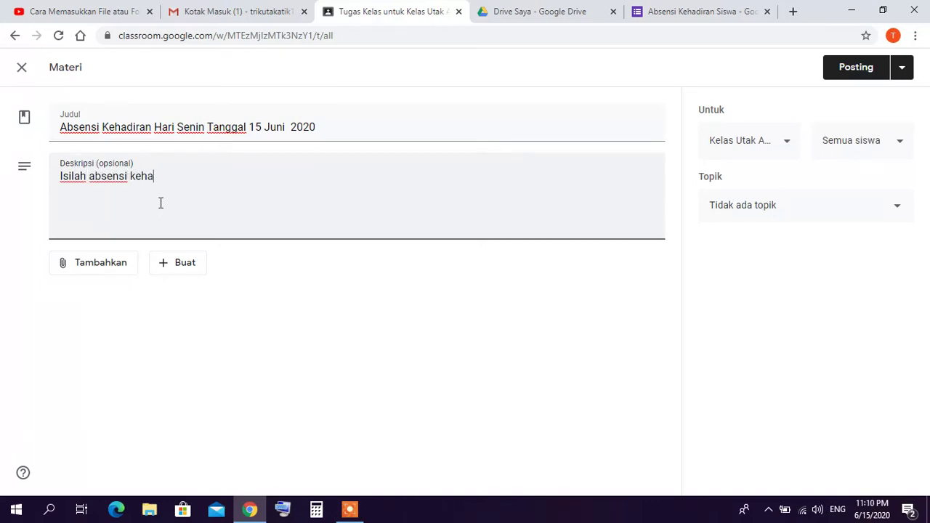
pyautogui.write('diran dengan me')
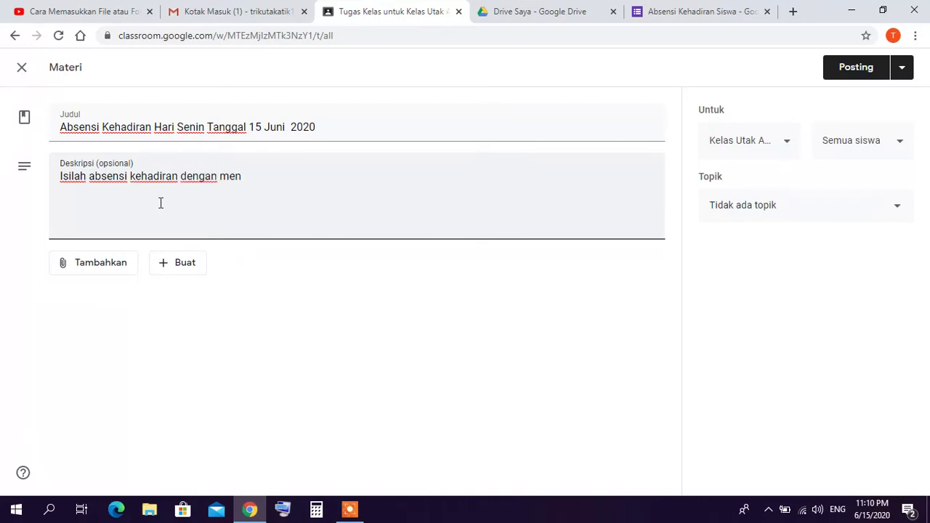
pyautogui.write('n')
pyautogui.press('BackSpace')
pyautogui.press('BackSpace')
pyautogui.press('BackSpace')
pyautogui.write('klik link berikut')
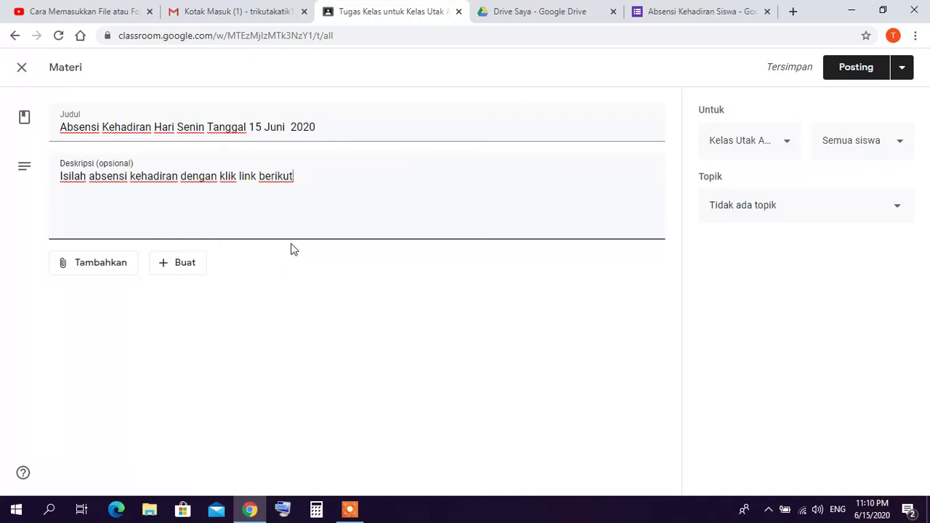
pyautogui.press('Return')
# - Attach the attendance form to the post as a link, copying its shortened URL again from Google Forms
pyautogui.click(89, 270)
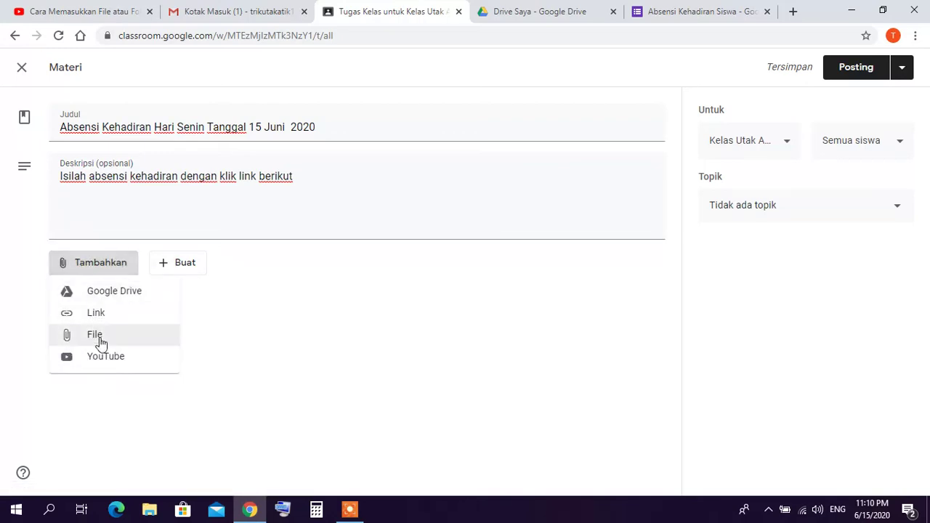
pyautogui.click(96, 316)
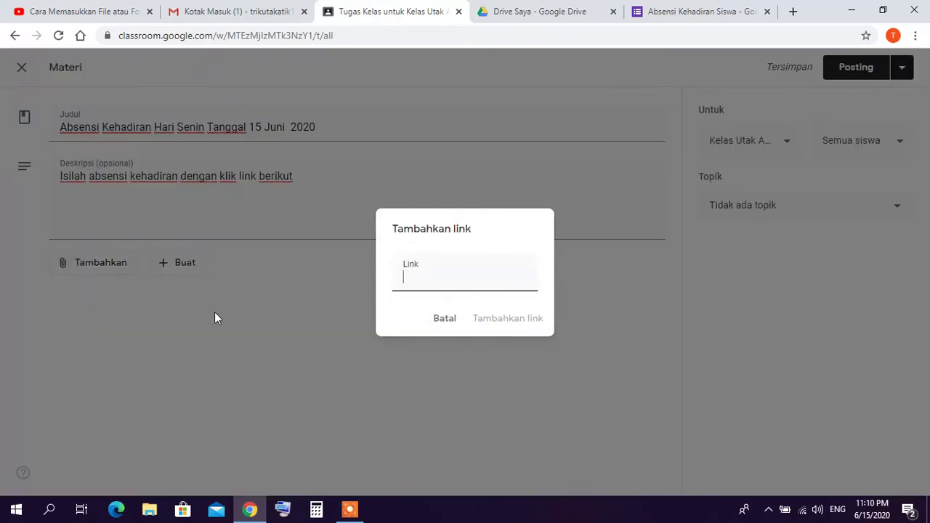
pyautogui.click(685, 12)
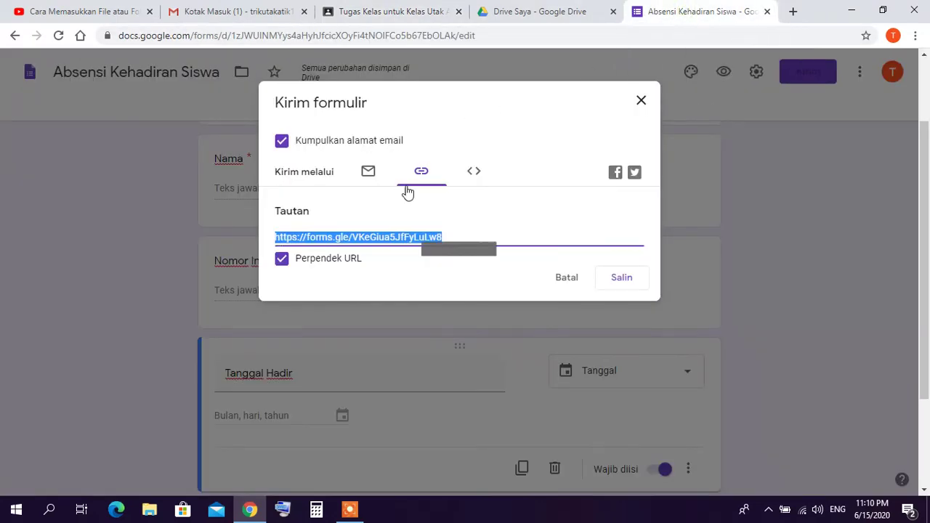
pyautogui.click(617, 279)
pyautogui.click(393, 13)
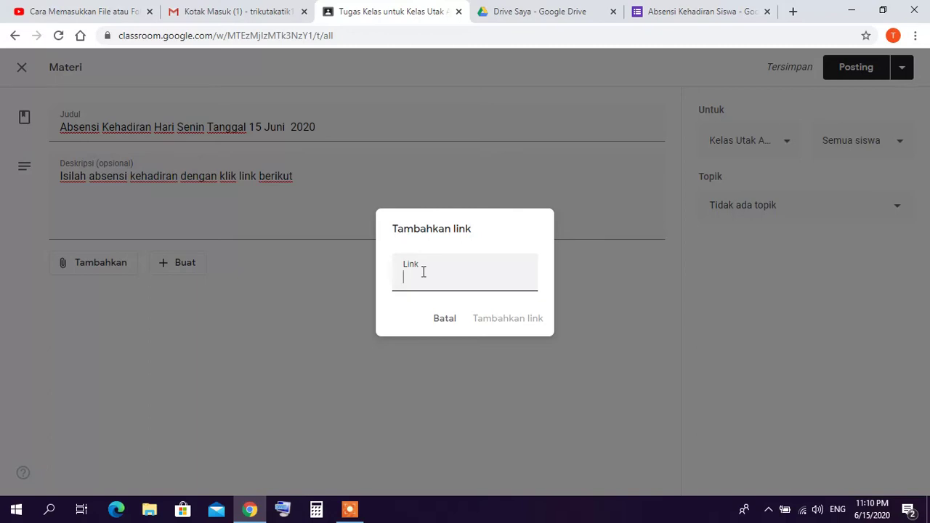
pyautogui.hotkey('ctrl', 'v')
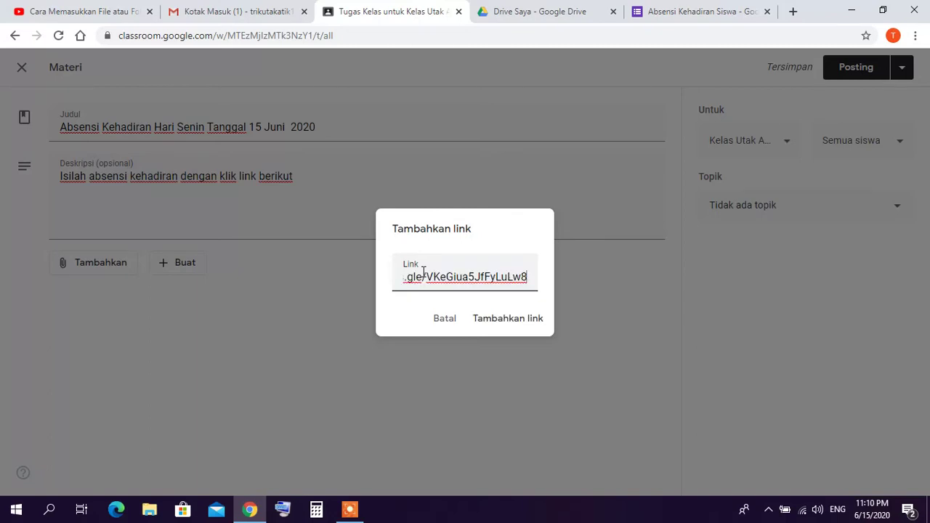
pyautogui.click(502, 320)
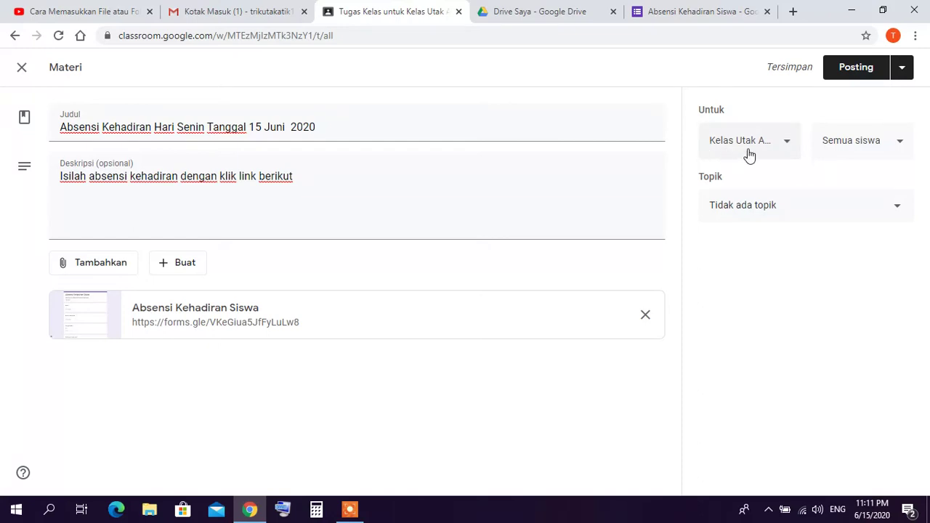
# - Keep all students (Semua siswa) as recipients, assign the topic "A. Absensi Kehadiran" and publish the attendance post
pyautogui.click(902, 144)
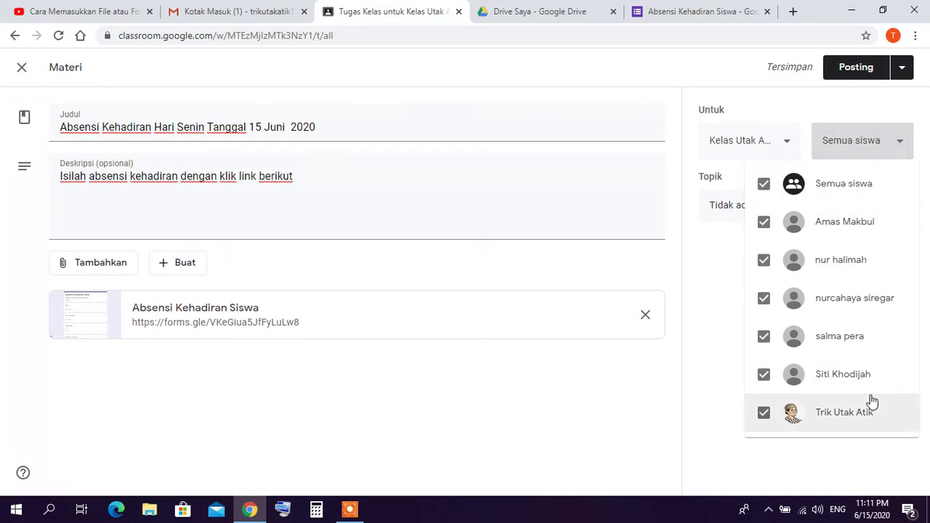
pyautogui.click(862, 149)
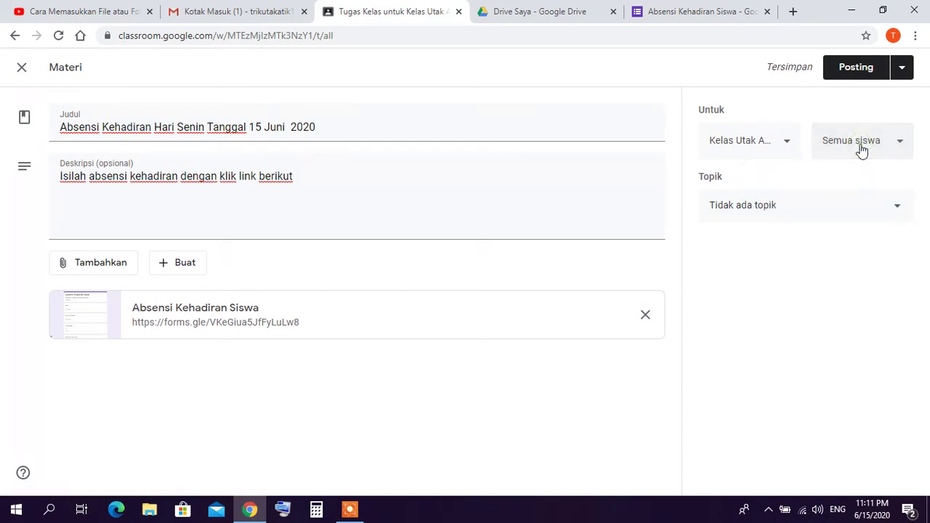
pyautogui.click(896, 218)
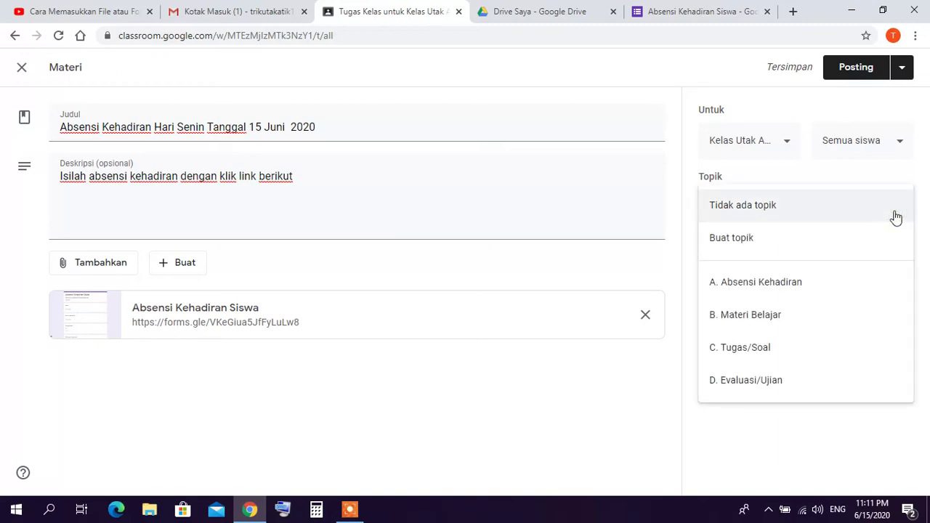
pyautogui.click(761, 285)
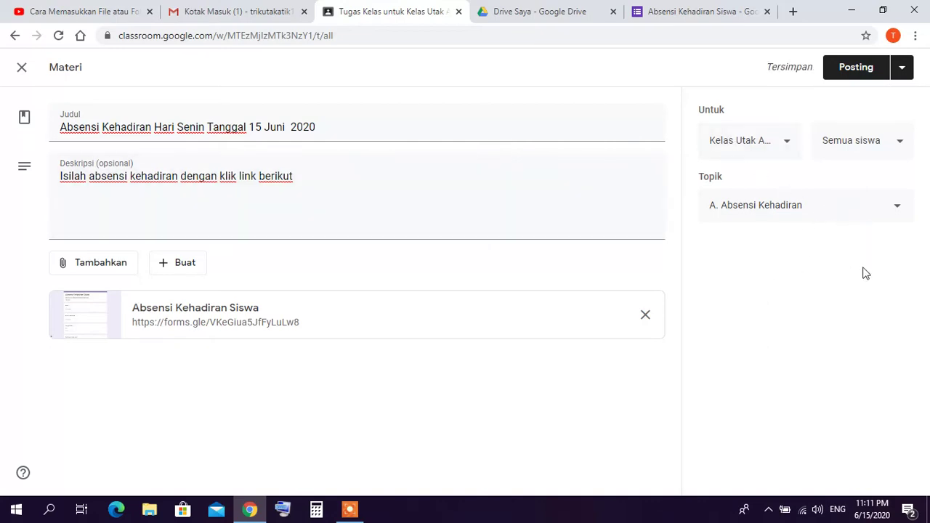
pyautogui.click(856, 67)
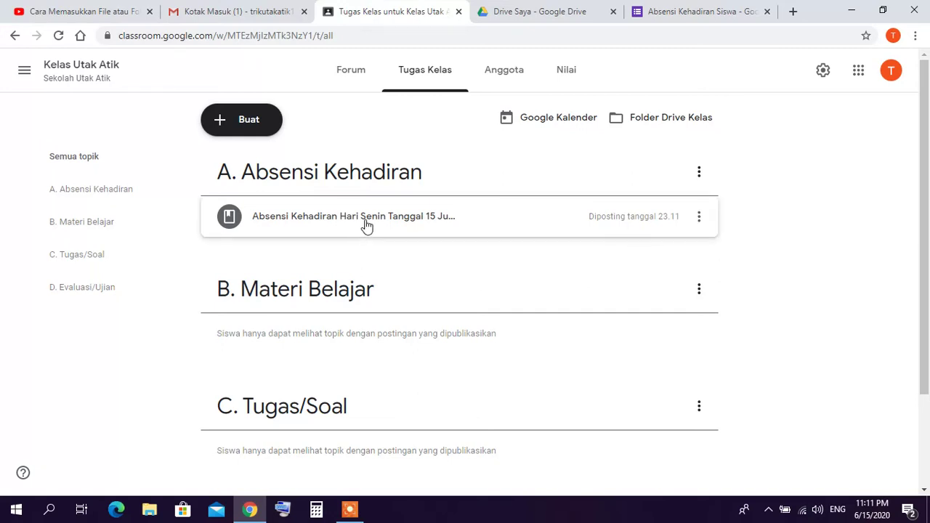
# - Create another Materi post for the class and title it "Cara Memasukkan File Ke Dalam CD"
pyautogui.click(250, 129)
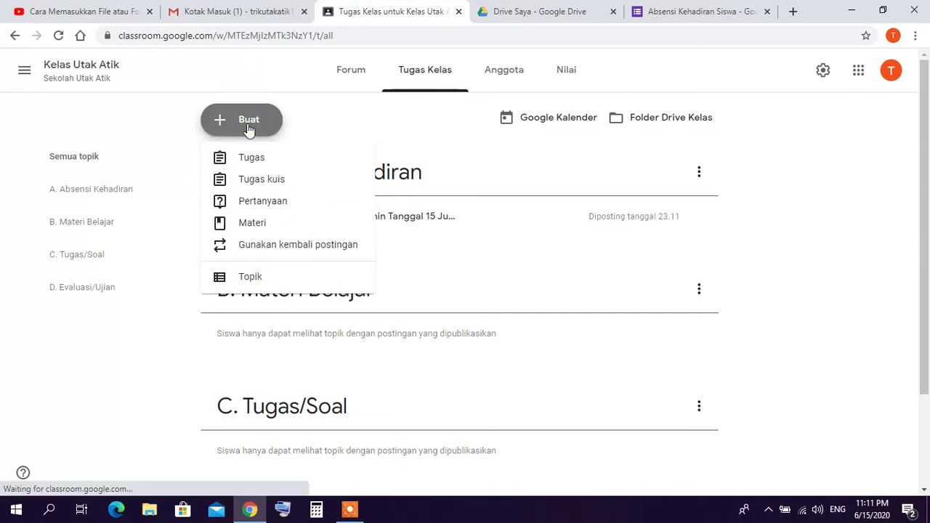
pyautogui.click(258, 225)
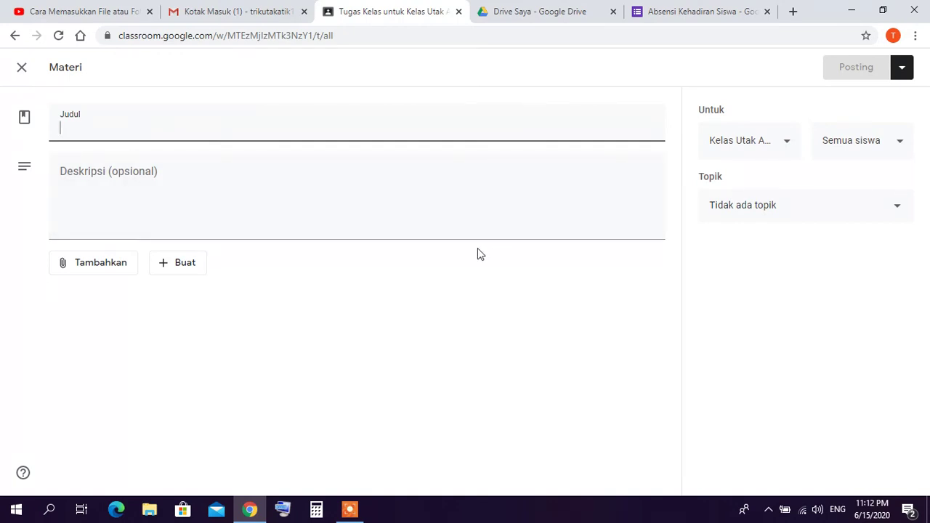
pyautogui.write('Mater')
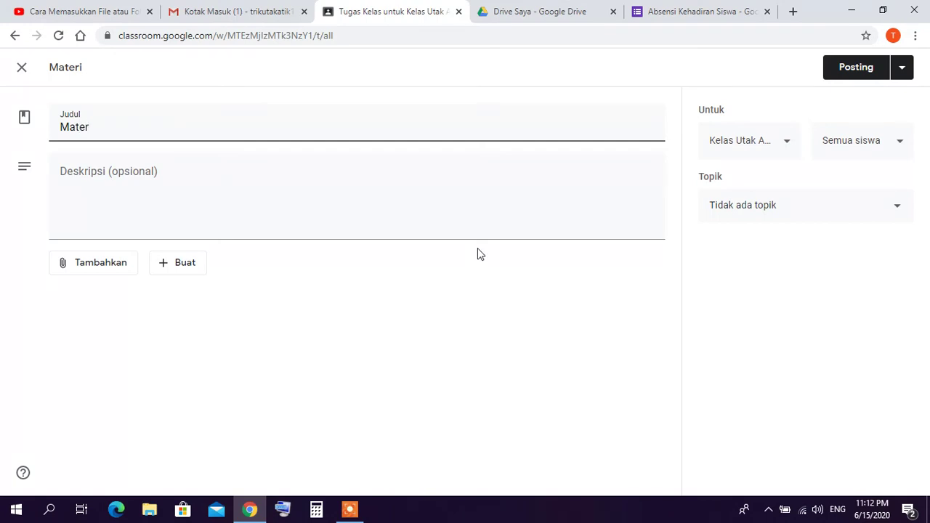
pyautogui.press('BackSpace')
pyautogui.press('BackSpace')
pyautogui.press('BackSpace')
pyautogui.write('Cara Memasukkan Fil')
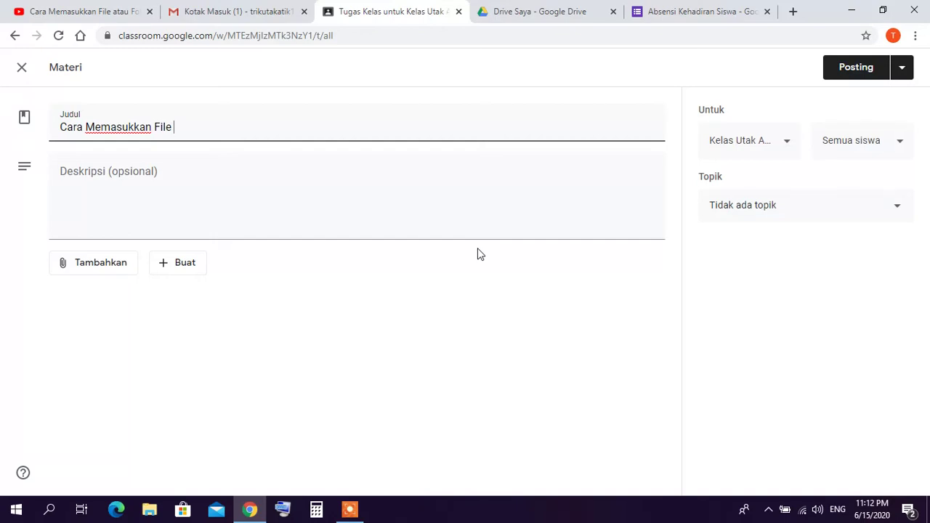
pyautogui.write('e Ke Dallam CD')
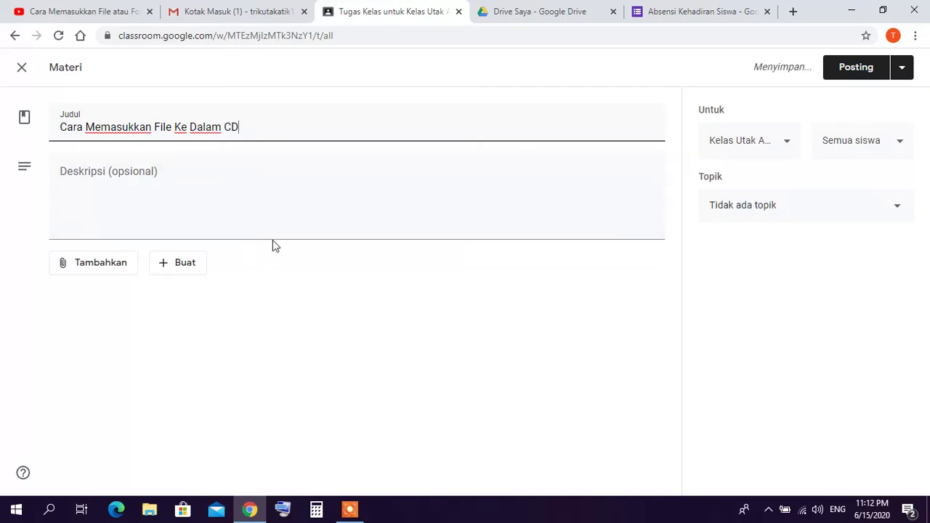
# - Enter the description "simak video berikut untuk membuat cara memasukkan file ke dalam CD" for the new material post
pyautogui.click(135, 189)
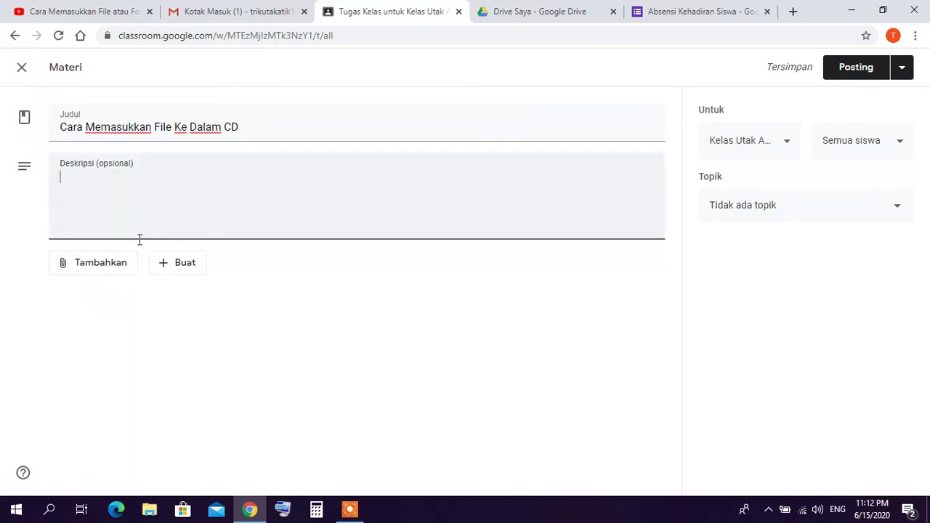
pyautogui.write('simak ')
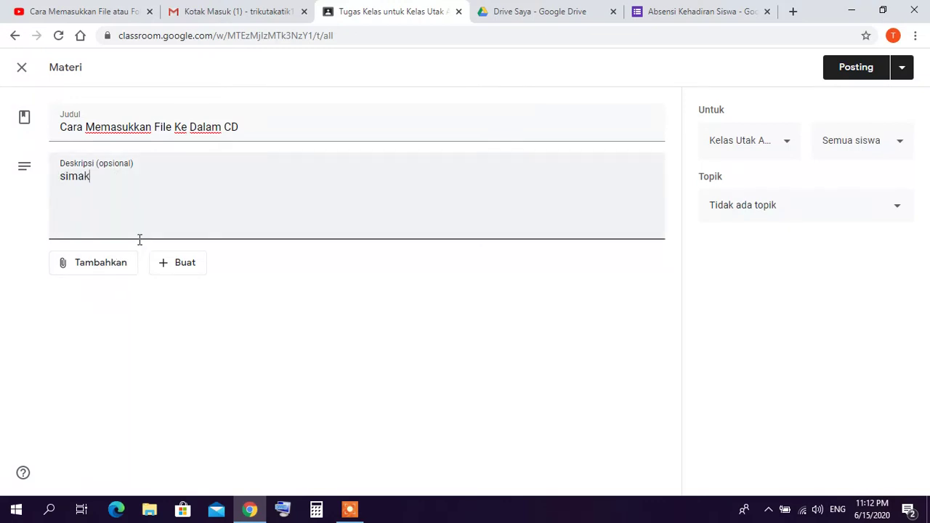
pyautogui.write('video berikut')
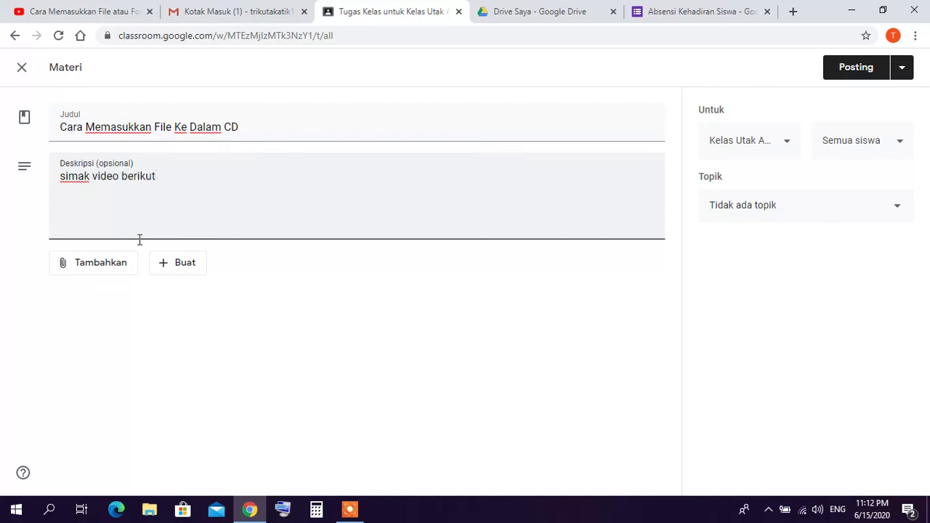
pyautogui.write(' untuk membua')
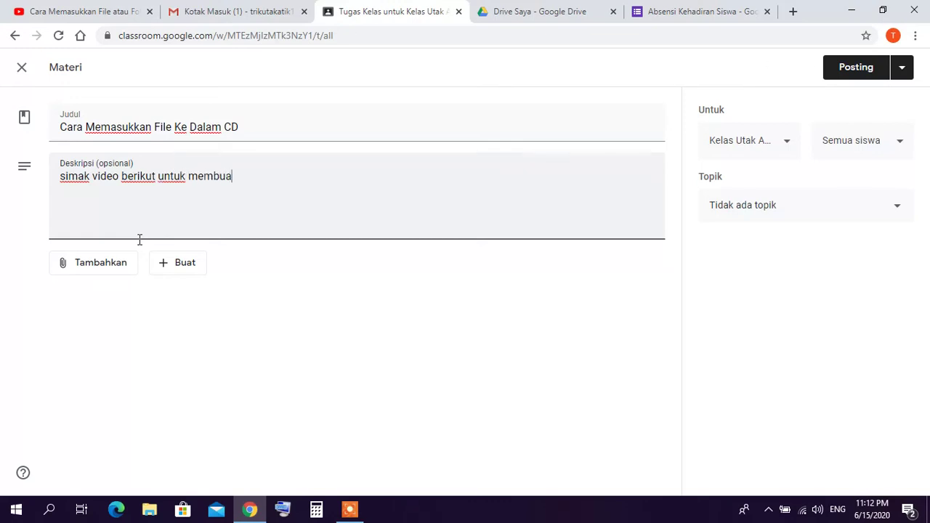
pyautogui.write('t cara mema')
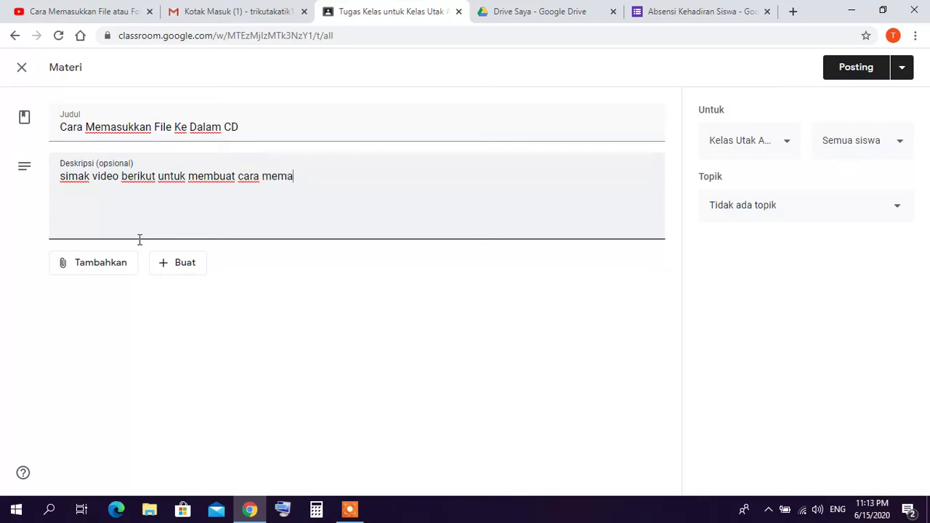
pyautogui.write('sukkan file ke d')
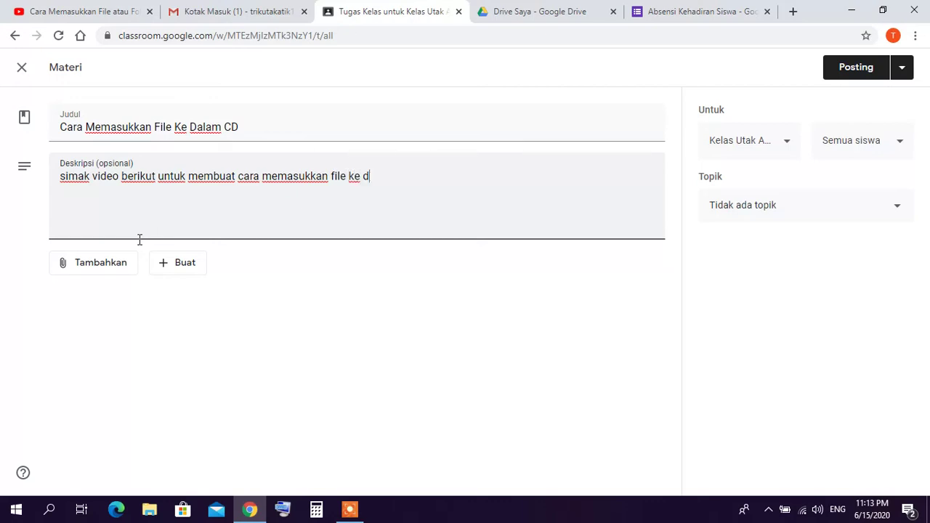
pyautogui.write('alam CD')
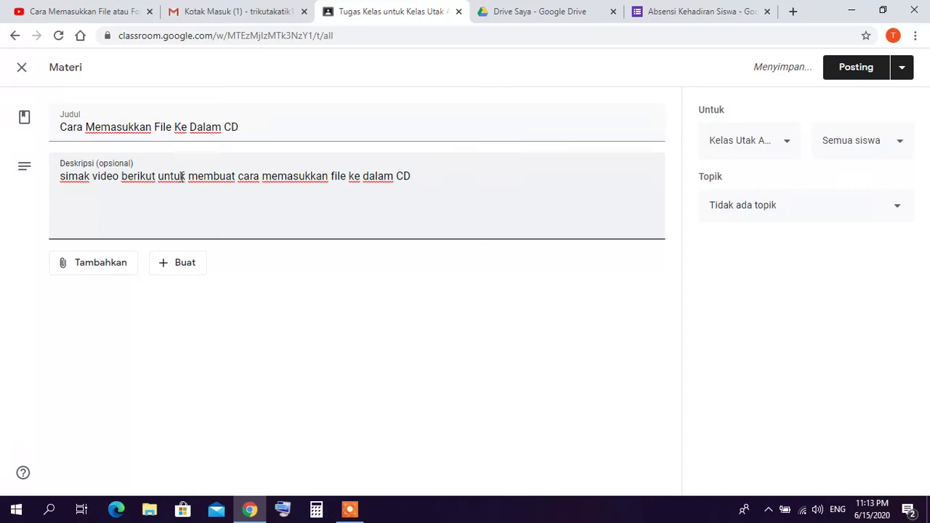
# - Start adding a YouTube video to the material post and copy the URL of the CD file tutorial from its YouTube page
pyautogui.click(93, 271)
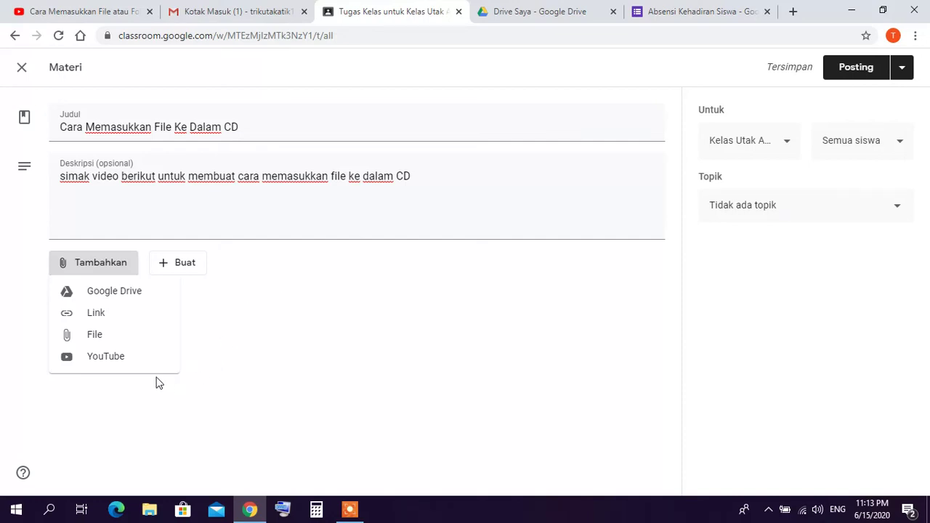
pyautogui.click(111, 362)
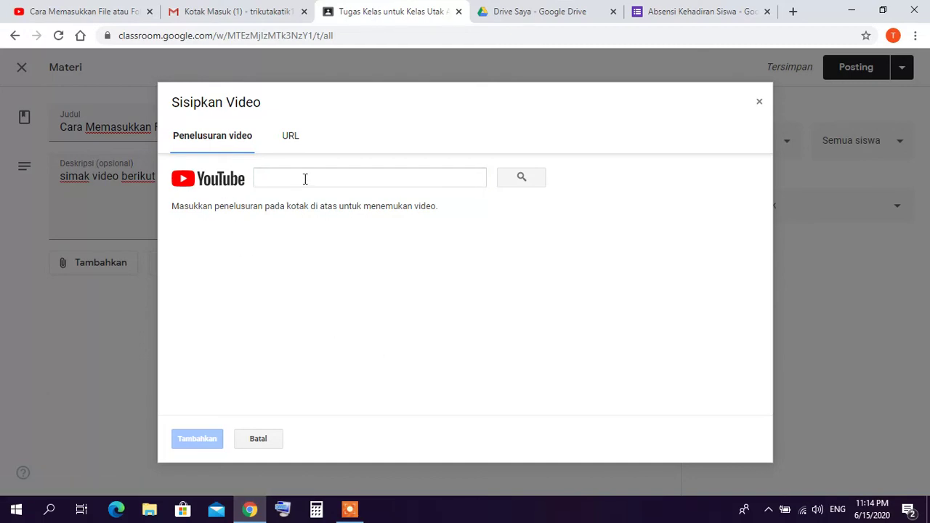
pyautogui.click(56, 14)
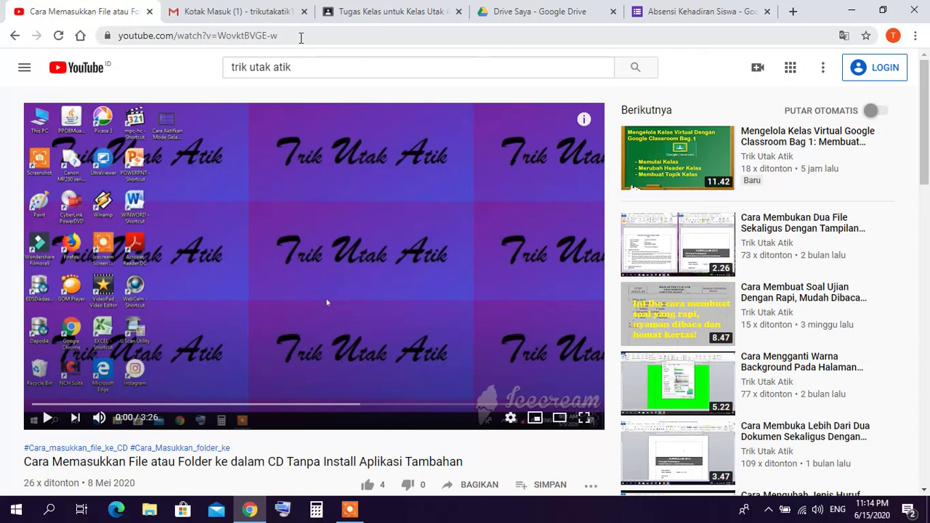
pyautogui.click(301, 37)
pyautogui.hotkey('ctrl', 'c')
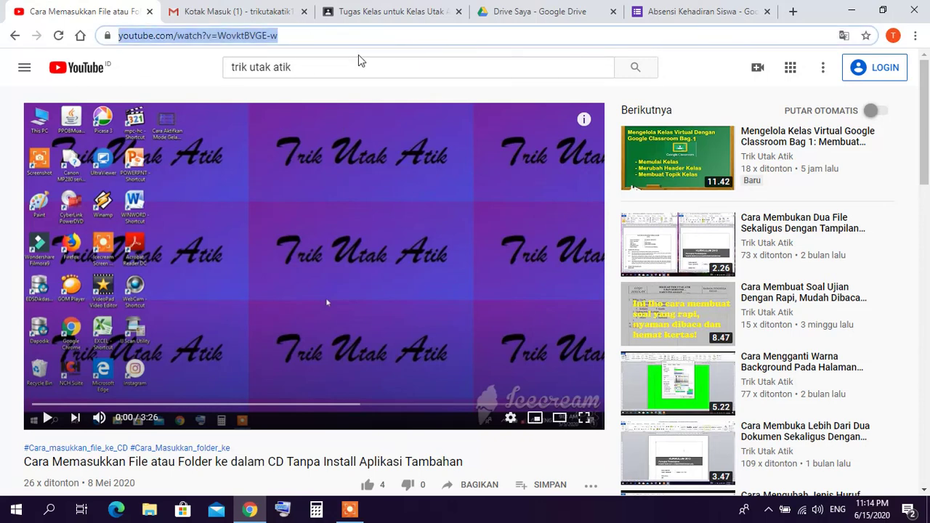
pyautogui.click(377, 12)
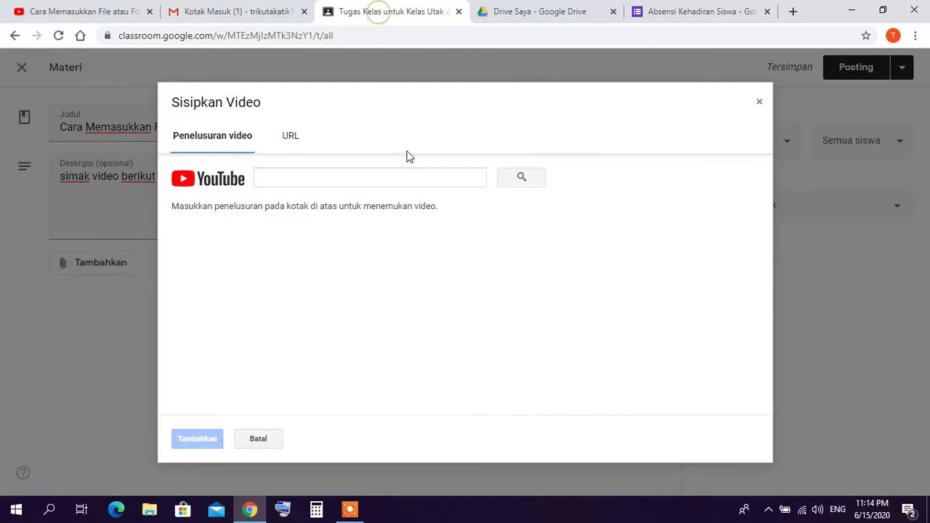
# - Search for the video by its copied URL and attach "Cara Memasukkan File atau Folder ke dalam CD Tanpa Install Aplikasi Tambahan"
pyautogui.click(289, 178)
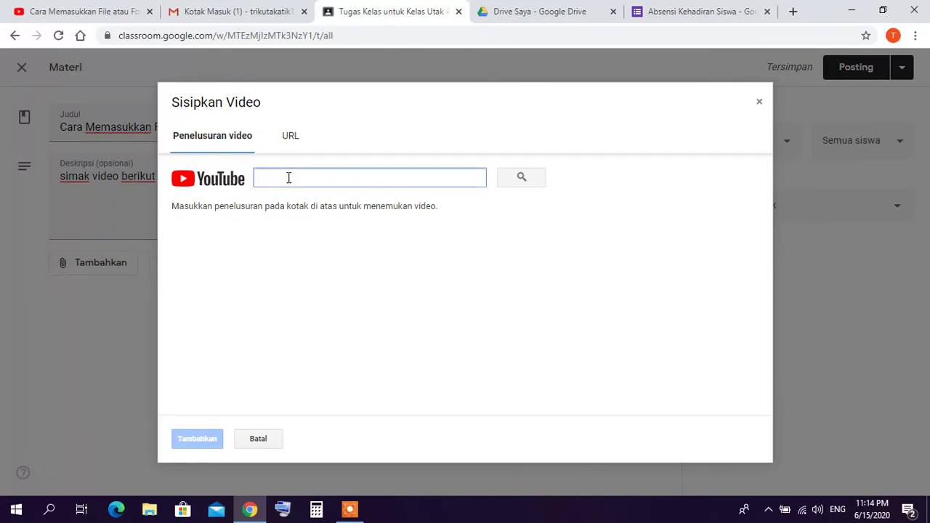
pyautogui.hotkey('ctrl', 'v')
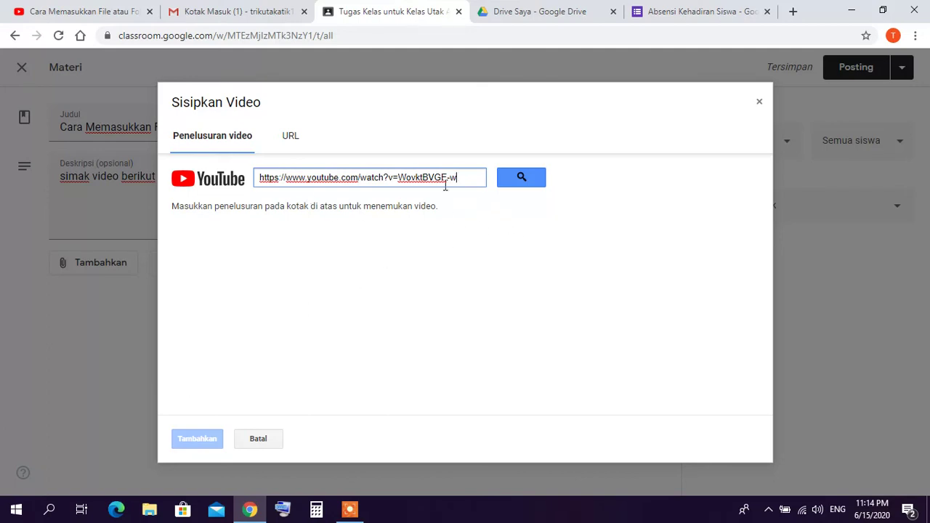
pyautogui.click(528, 178)
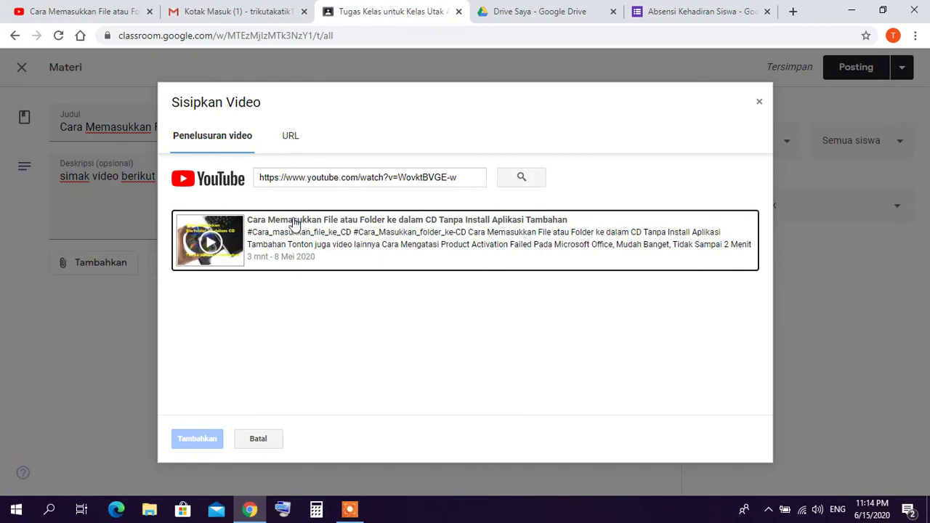
pyautogui.click(296, 254)
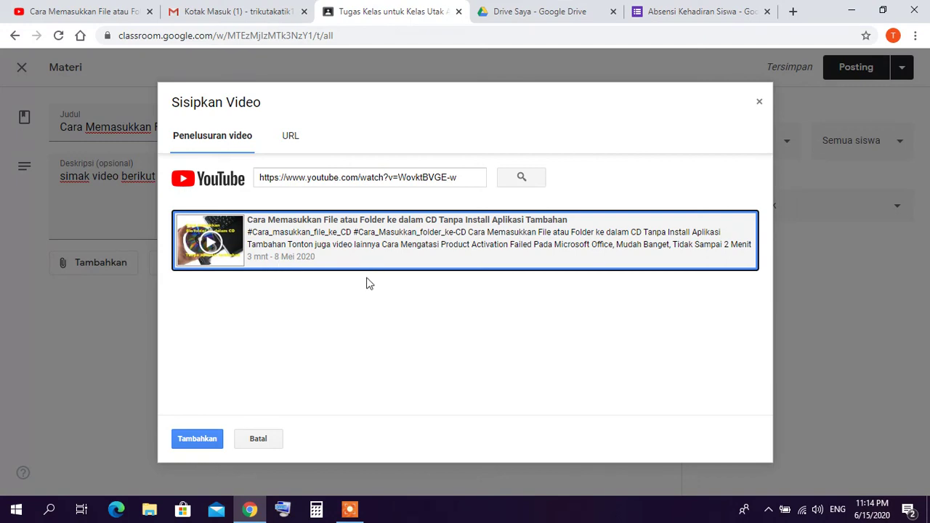
pyautogui.click(198, 441)
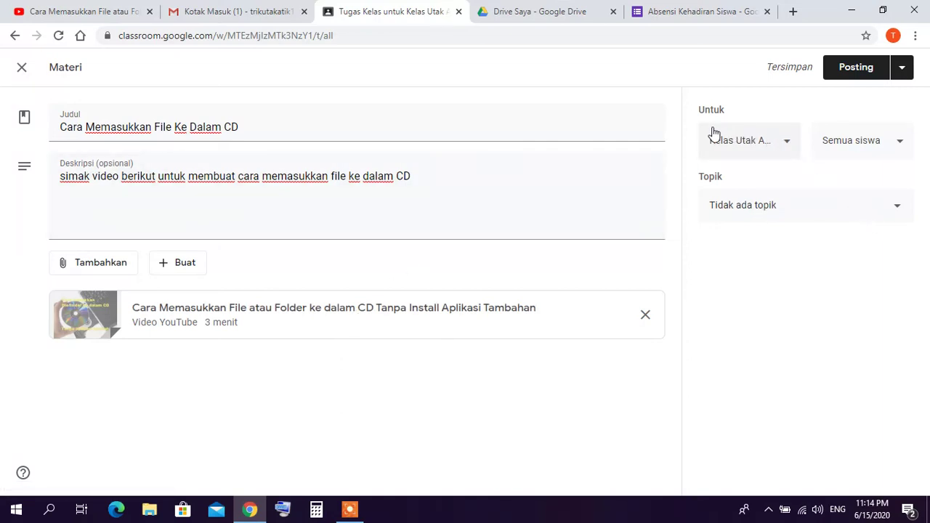
# - Keep Kelas Utak Atik as the only class and assign the topic "B. Materi Belajar" to the material post
pyautogui.click(790, 148)
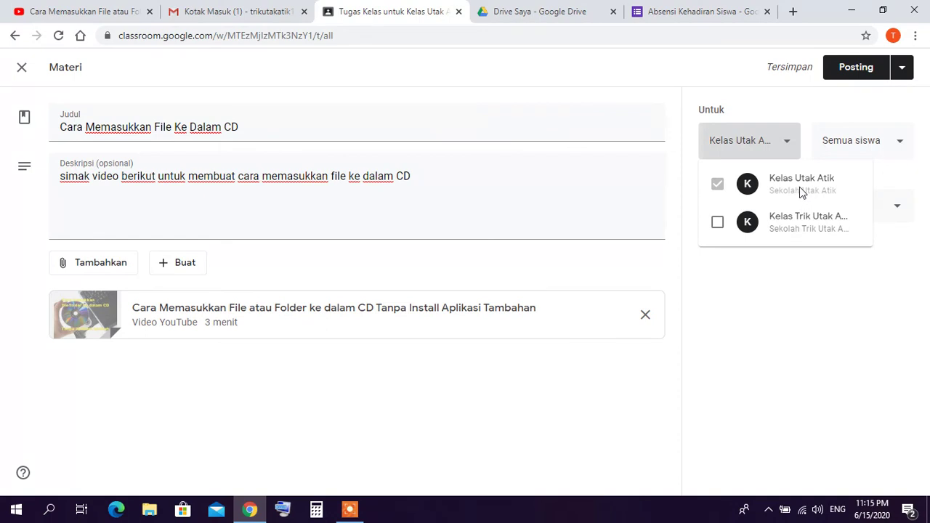
pyautogui.click(756, 305)
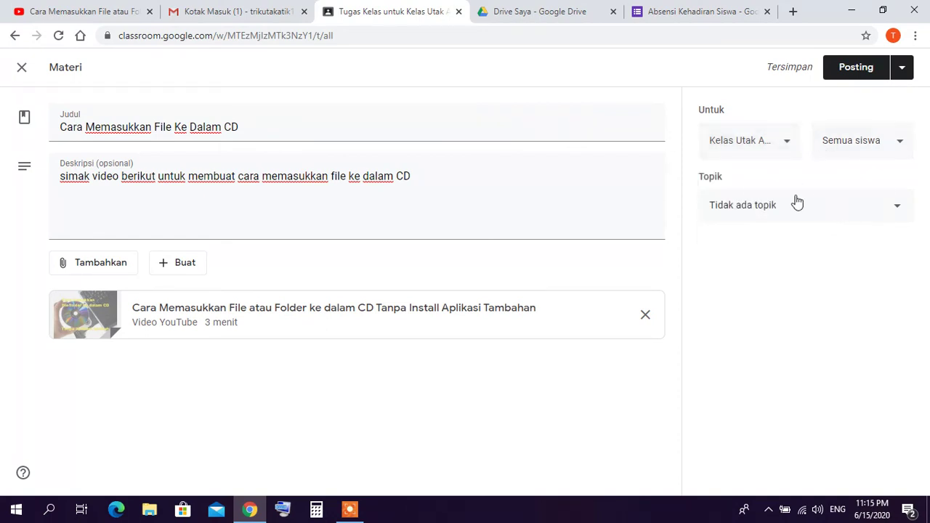
pyautogui.click(897, 213)
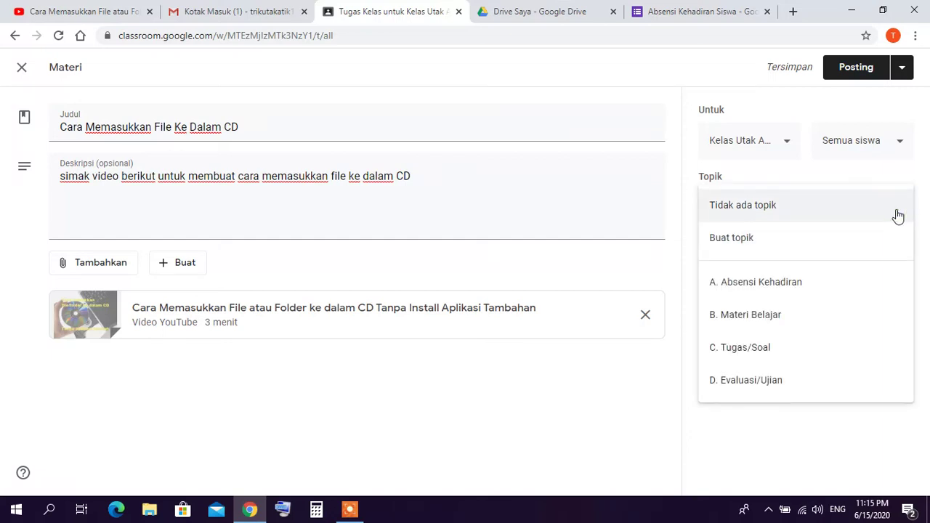
pyautogui.click(771, 318)
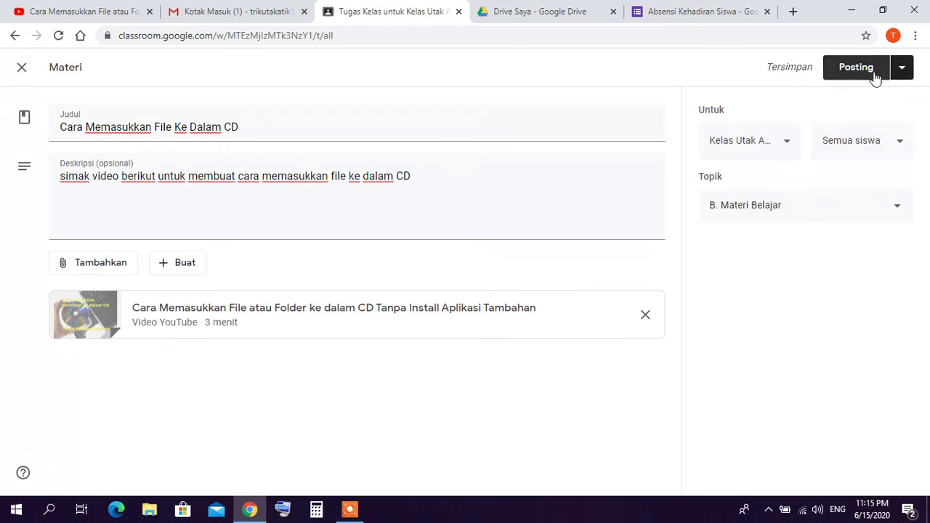
pyautogui.click(902, 73)
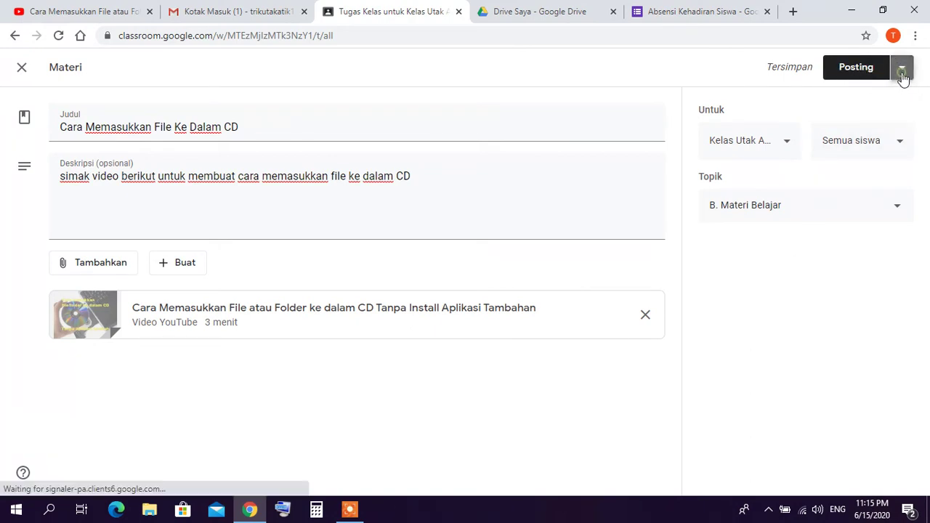
pyautogui.click(818, 300)
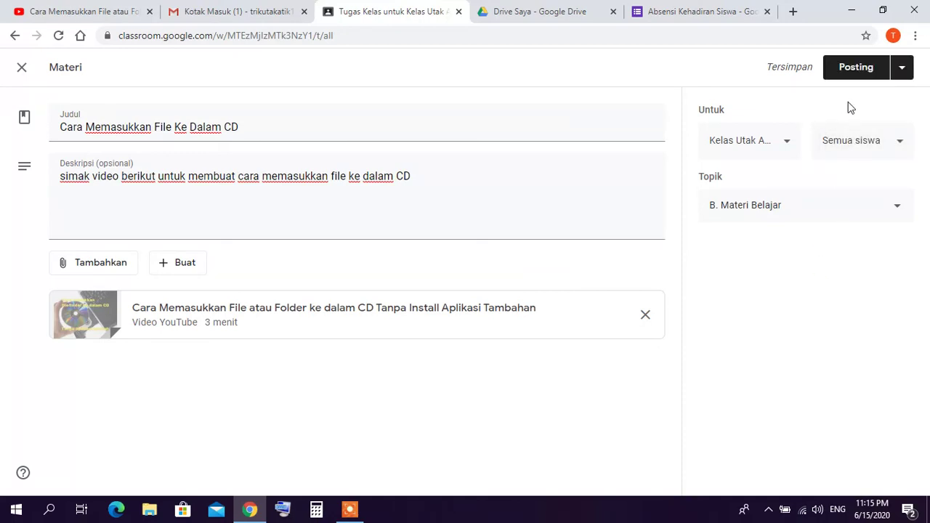
pyautogui.click(903, 69)
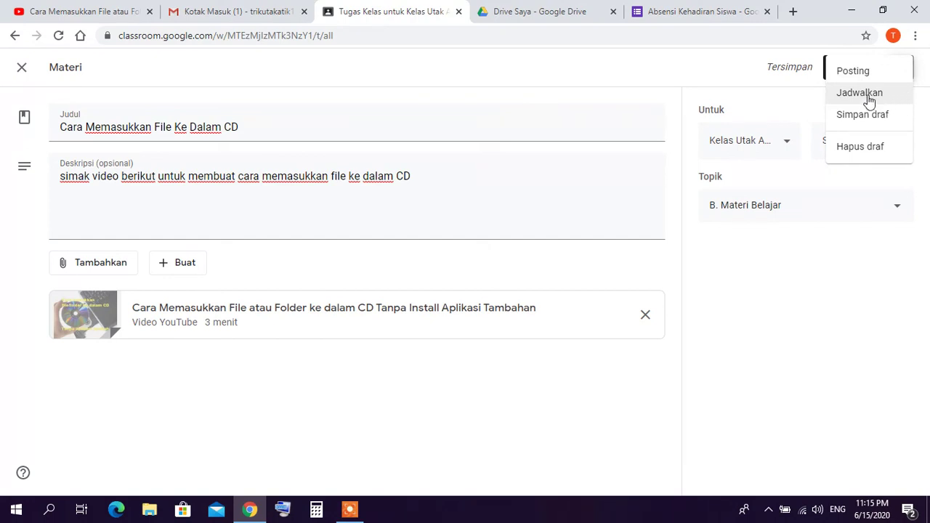
pyautogui.click(869, 98)
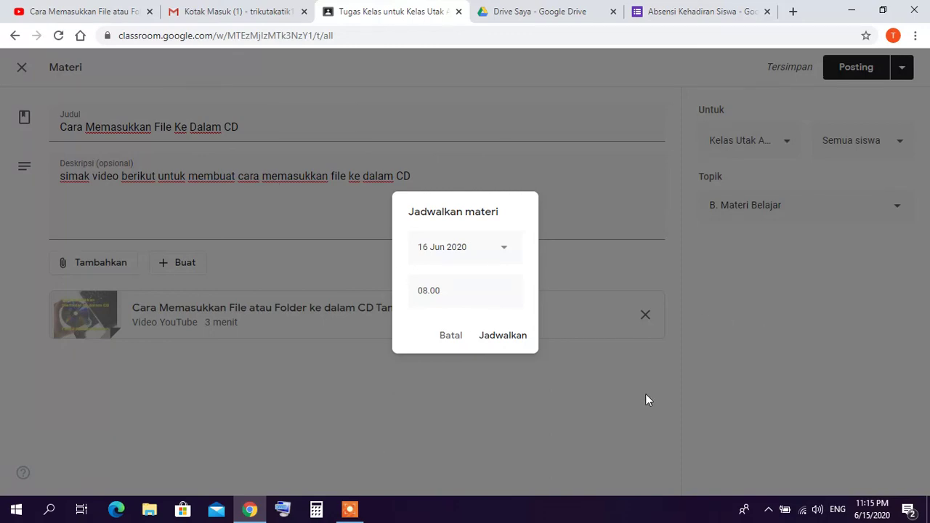
pyautogui.click(451, 337)
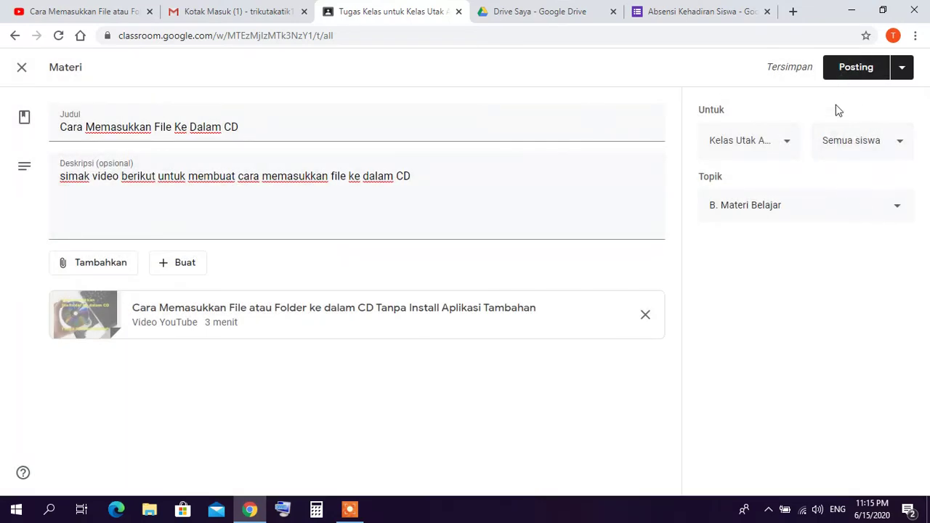
# - Publish the material post immediately and look over the topics on the class's Tugas Kelas page
pyautogui.click(854, 75)
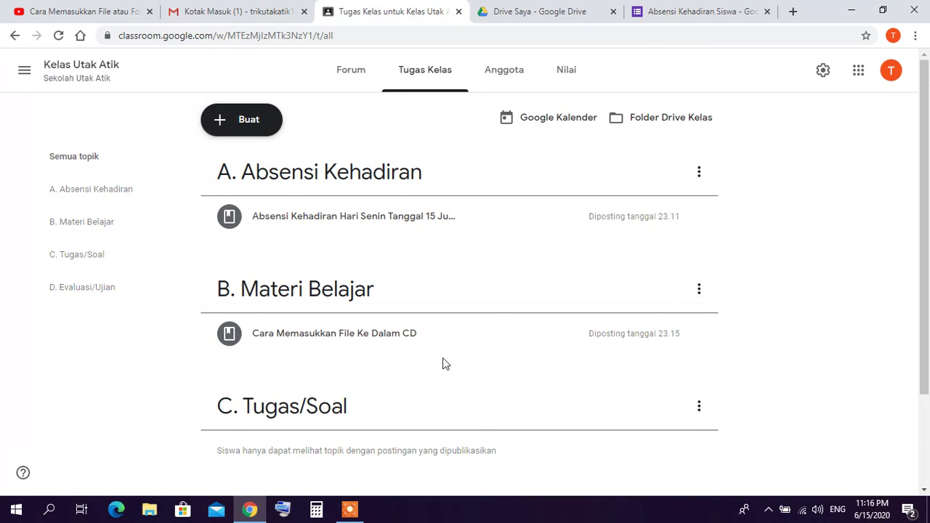
pyautogui.scroll(-1, 447, 361)
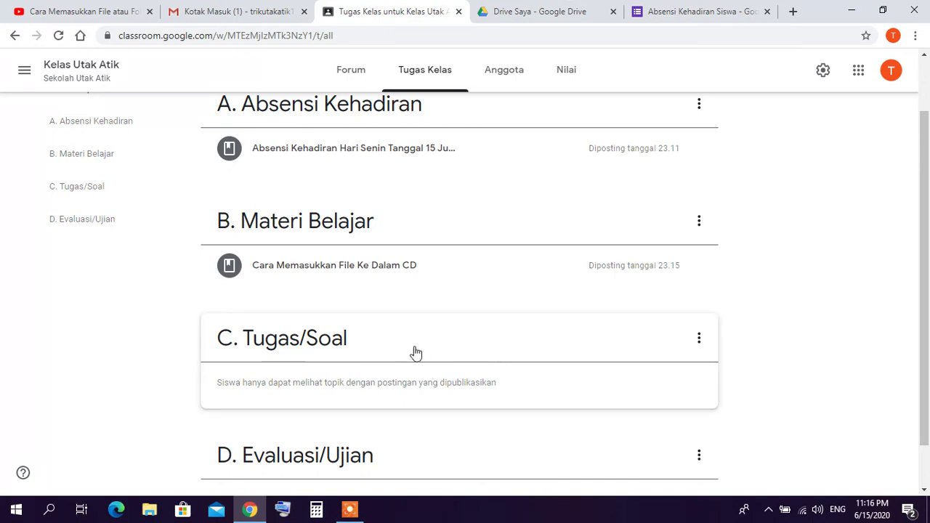
pyautogui.scroll(-1, 435, 426)
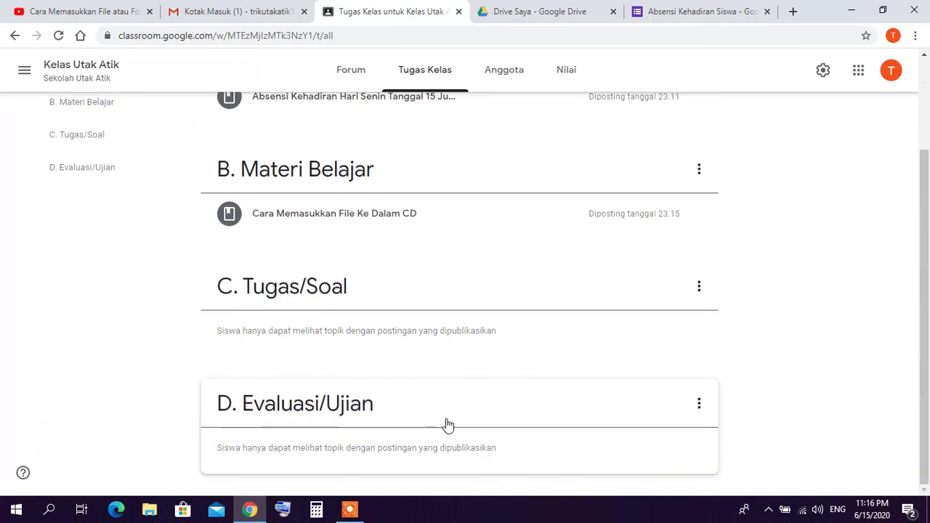